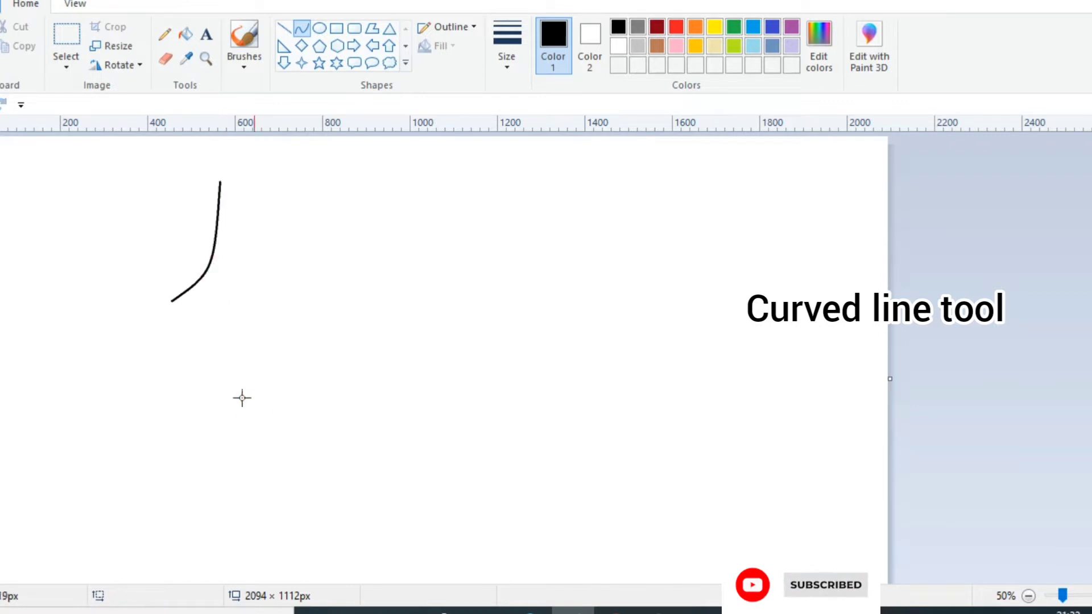
- Undo the last curve, then draw a curved nose bridge and a forehead curve rising from its upper end
key("ctrl+z")
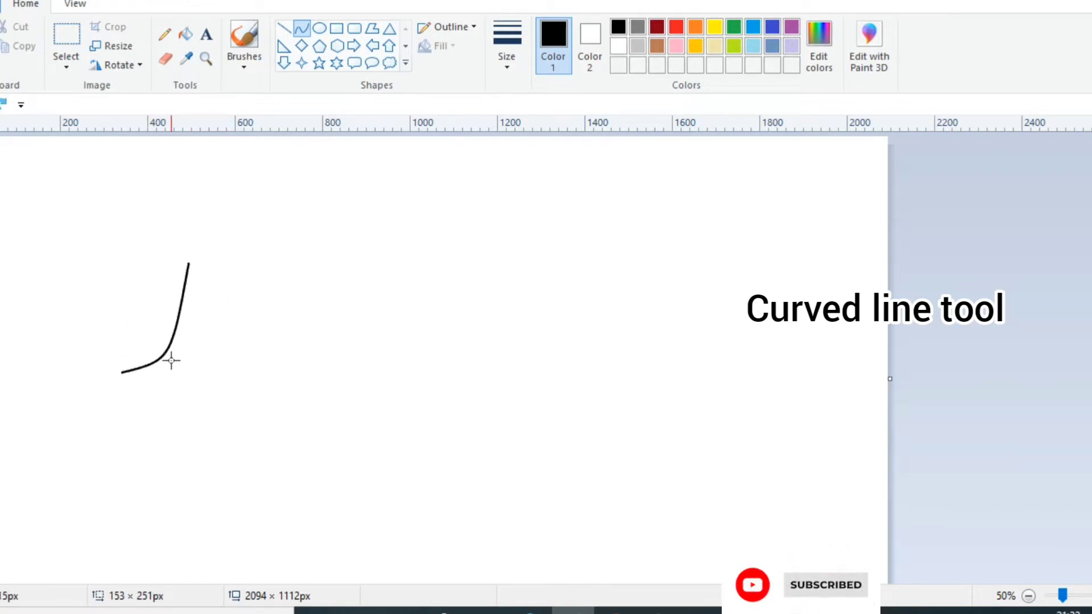
left_click(165, 349)
left_click(210, 246)
left_click_drag(189, 263, 274, 202)
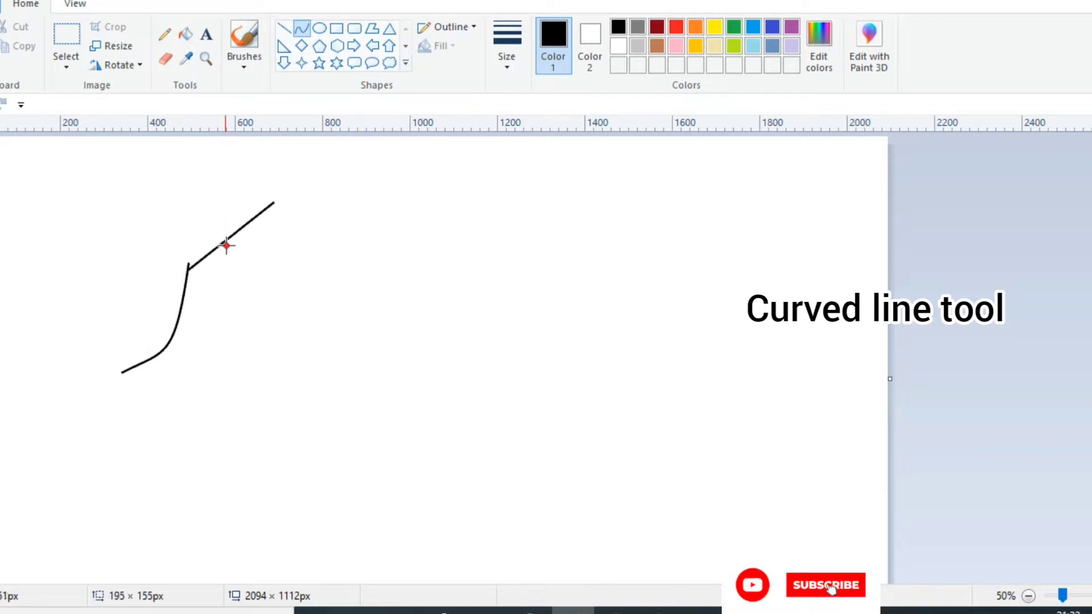
mouse_move(227, 244)
left_mouse_down()
mouse_move(202, 210)
mouse_move(339, 233)
mouse_move(346, 378)
left_mouse_up()
left_click(208, 204)
- Bend a short hairline curve that dips from the top of the forehead toward the temple
left_click(229, 315)
left_click(288, 237)
left_click(288, 232)
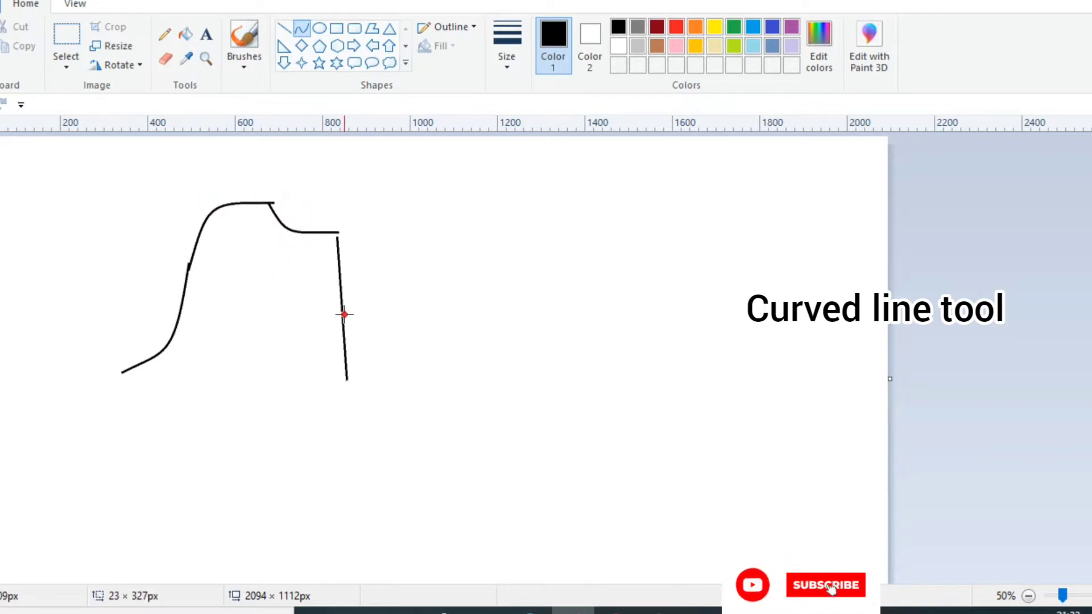
- Redraw the side hairline as an inward-bending curve running down from the end of the temple hairline
left_click_drag(343, 311, 322, 280)
key("ctrl+z")
left_click_drag(334, 233, 334, 360)
mouse_move(331, 314)
left_mouse_down()
mouse_move(295, 283)
mouse_move(306, 282)
left_mouse_up()
left_click(317, 288)
left_click(284, 370)
- Draw short curved lines for the nose tip's underside and the base of the nose
left_click_drag(122, 373, 142, 400)
left_click_drag(131, 388, 160, 403)
left_click(127, 396)
left_click(124, 419)
- Draw the nostril mark and the curved upper-lip lines below the nose
mouse_move(163, 394)
left_mouse_down()
mouse_move(151, 423)
mouse_move(134, 392)
mouse_move(190, 432)
mouse_move(160, 438)
left_mouse_up()
left_click(159, 445)
left_click(78, 476)
left_click(156, 479)
left_click(161, 435)
key("ctrl+z")
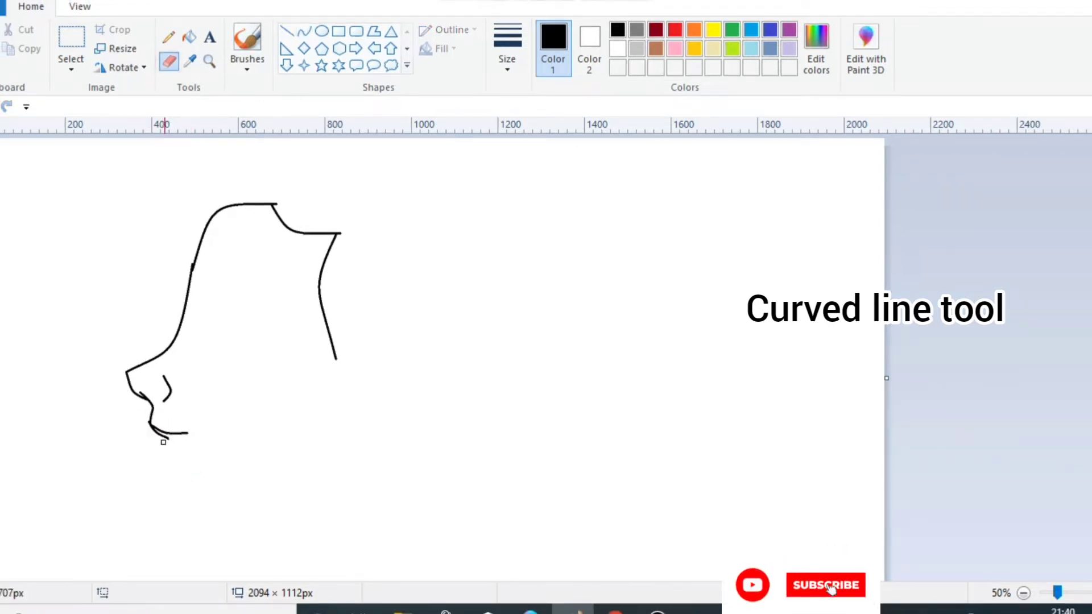
- Draw the lower lip with short curves about 35 × 29 px and 61 × 47 px, and erase the excess at its bottom
left_click(304, 30)
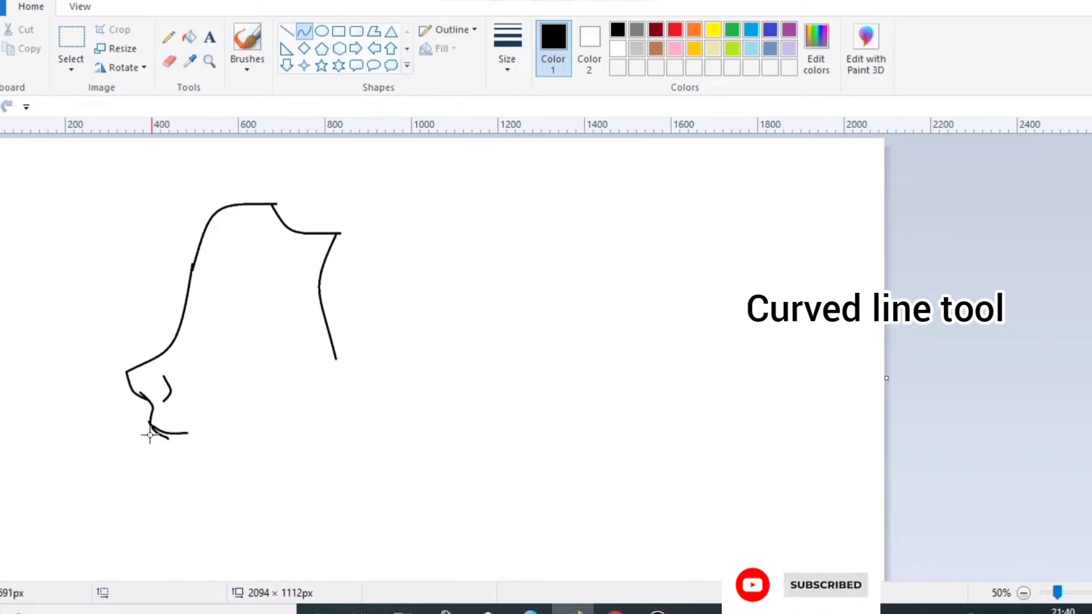
left_click_drag(156, 441, 169, 453)
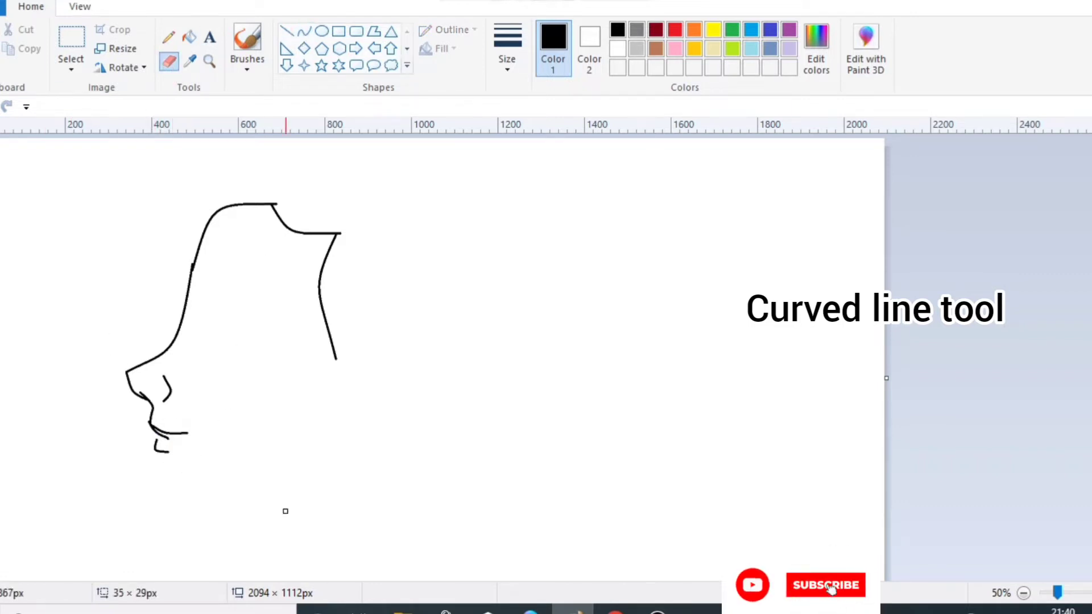
left_click(304, 31)
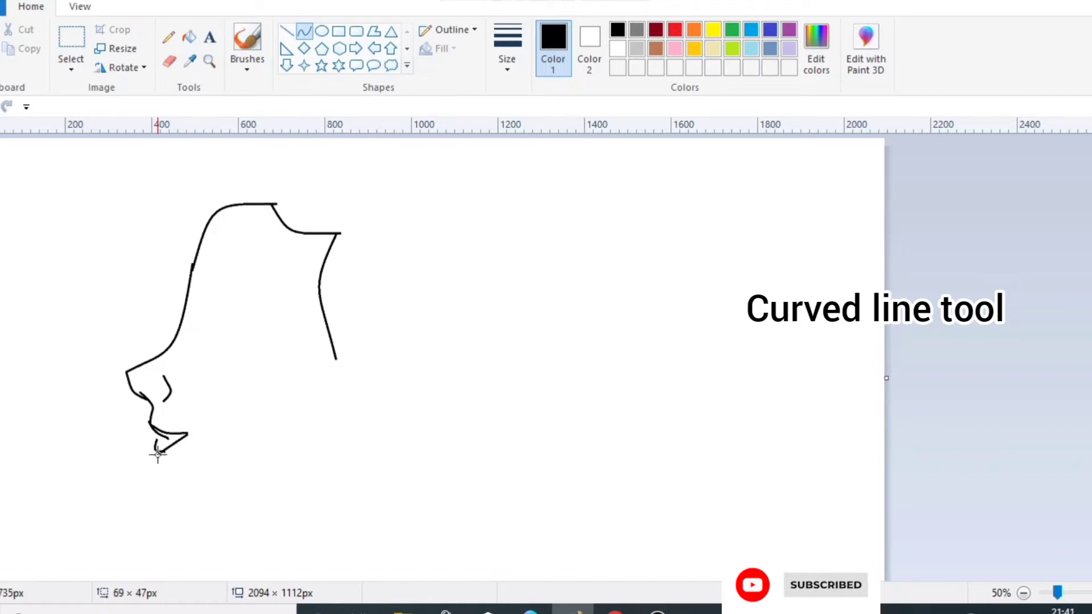
left_click(169, 60)
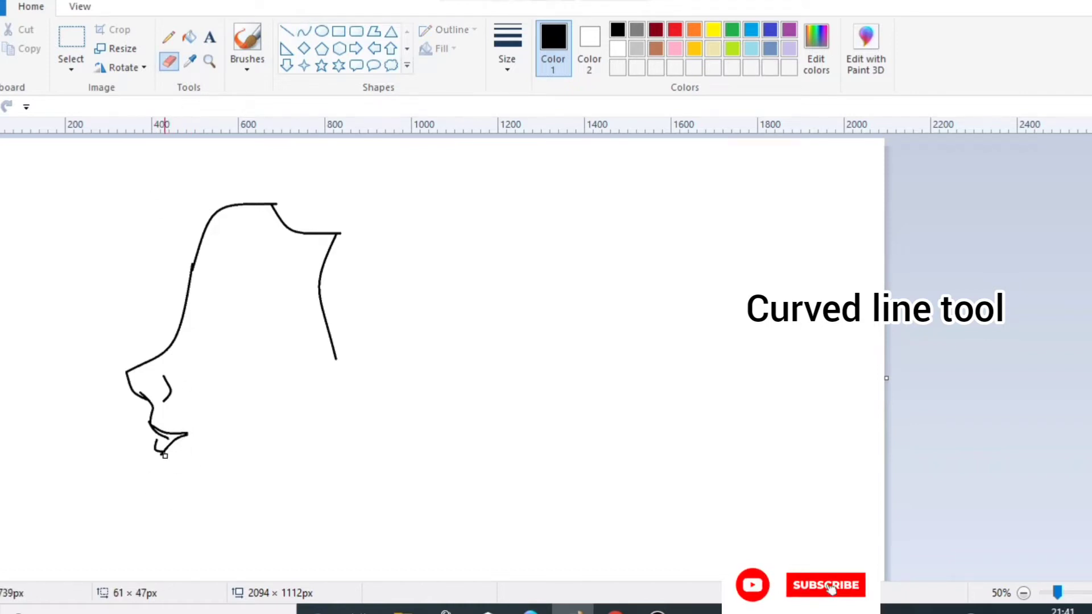
left_click(168, 37)
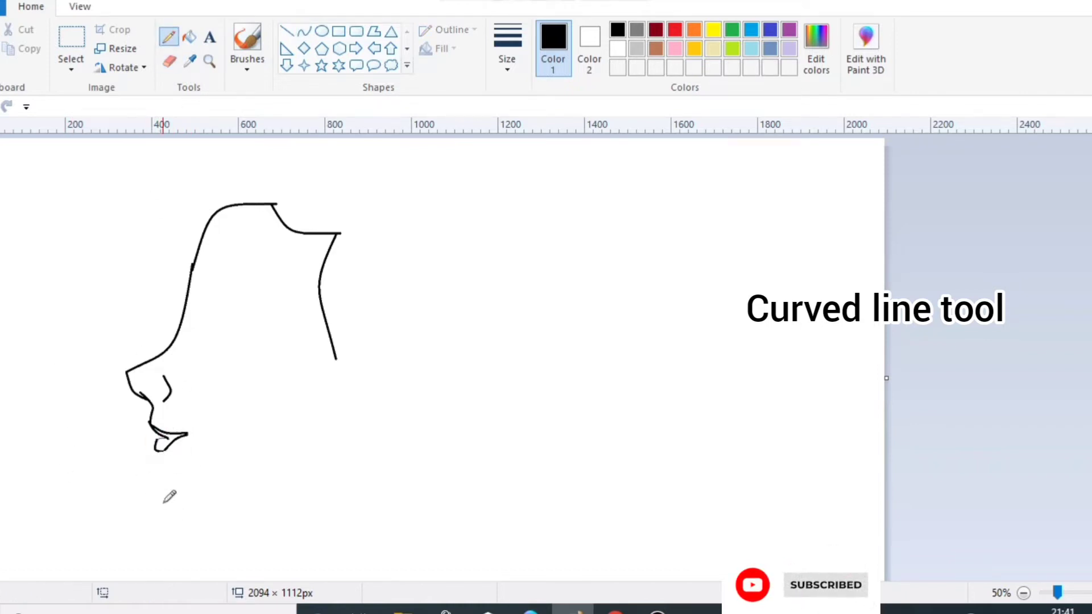
- Draw a curved chin line running down from the lower lip
left_click(304, 31)
mouse_move(166, 450)
left_mouse_down()
mouse_move(177, 497)
mouse_move(153, 493)
left_mouse_up()
left_click(167, 461)
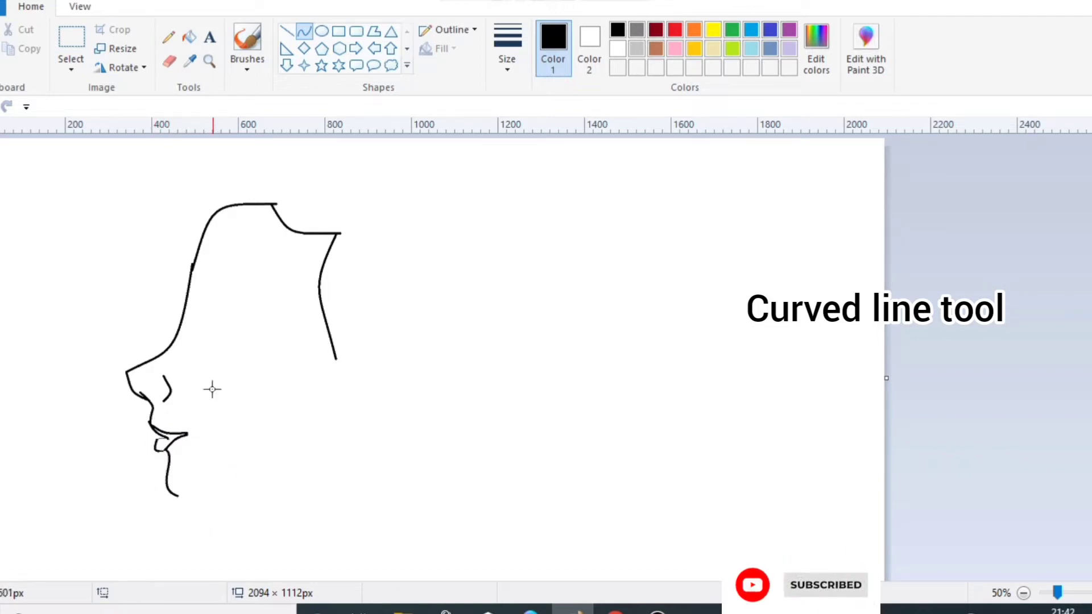
- Erase the front edge of the lower lip, redraw it as a curve about 33 × 37 px, and retouch it with the Pencil
mouse_move(168, 451)
left_mouse_down()
mouse_move(153, 450)
mouse_move(158, 439)
left_mouse_up()
left_click(169, 61)
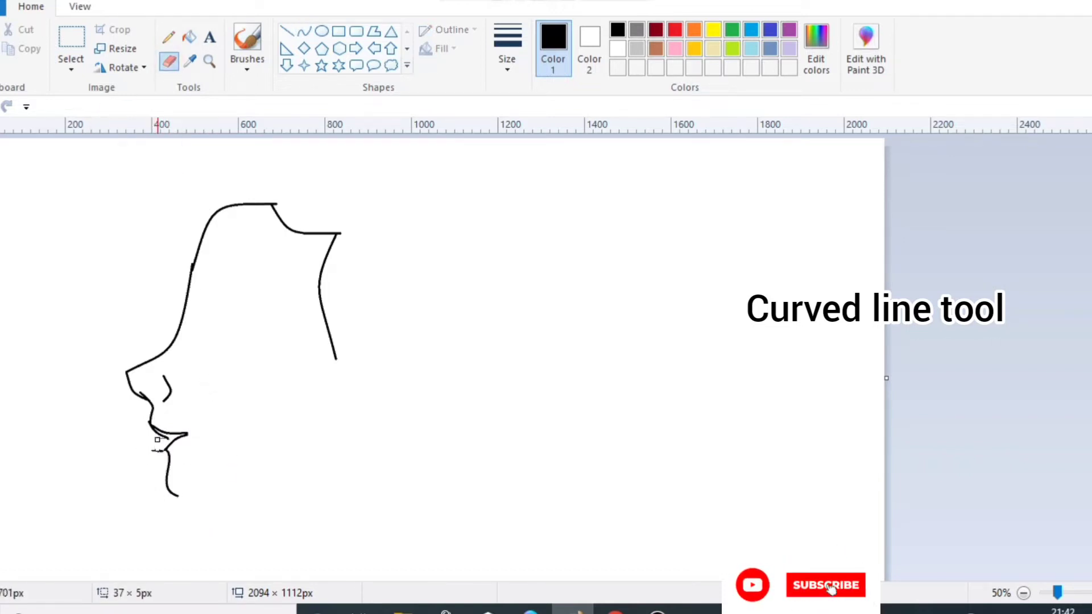
left_click(168, 36)
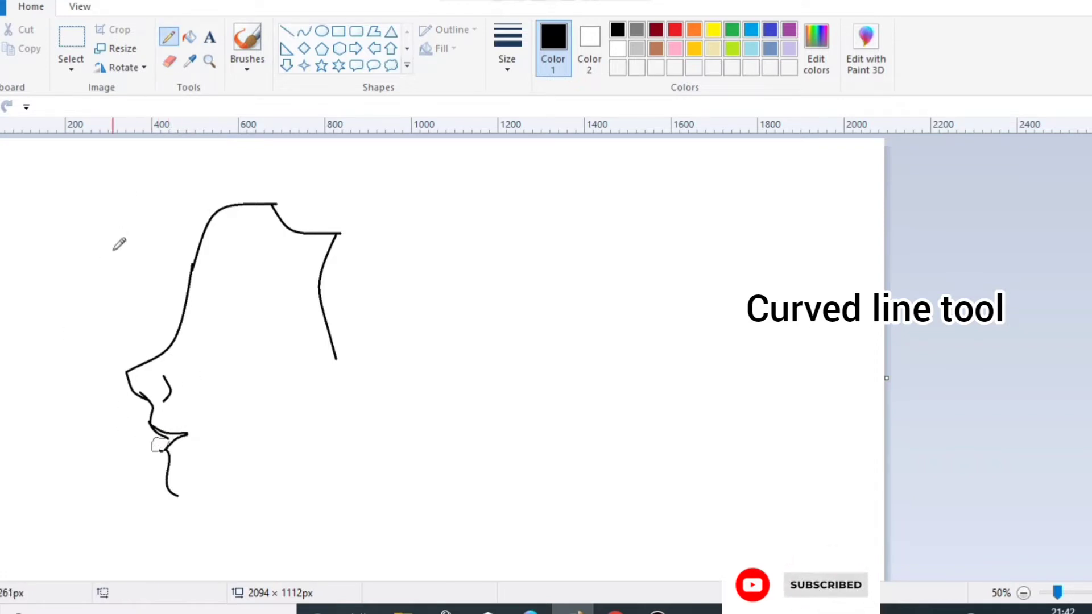
left_click(304, 31)
left_click_drag(153, 437, 159, 452)
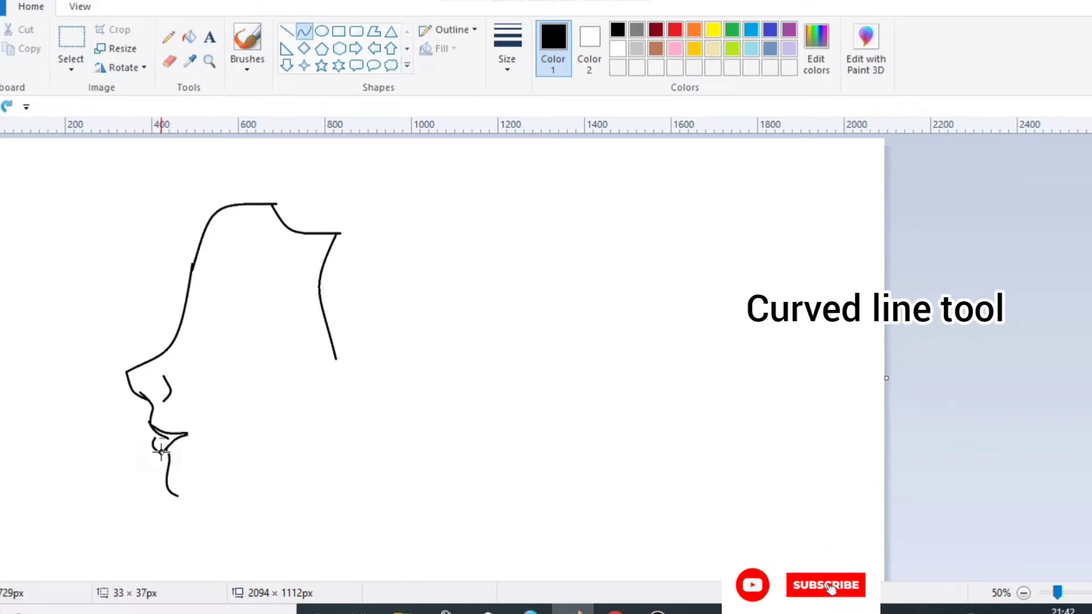
left_click(169, 36)
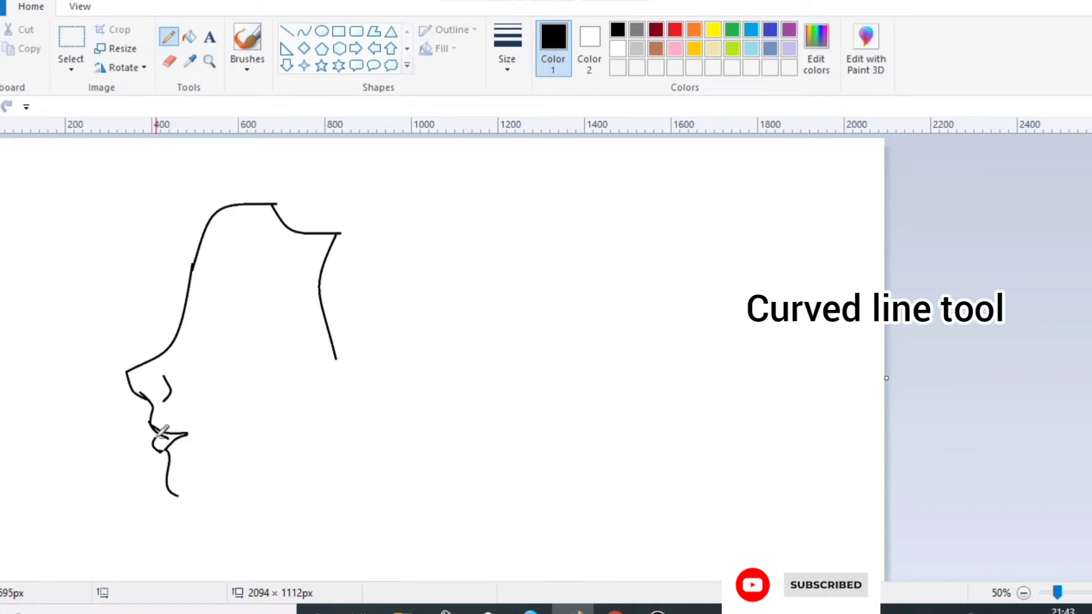
- Draw and refine a wavy jawline from the chin toward the neck, blending its start smoothly into the chin
left_click(304, 31)
mouse_move(179, 497)
left_mouse_down()
mouse_move(287, 495)
mouse_move(246, 490)
mouse_move(248, 542)
left_mouse_up()
key("ctrl+z")
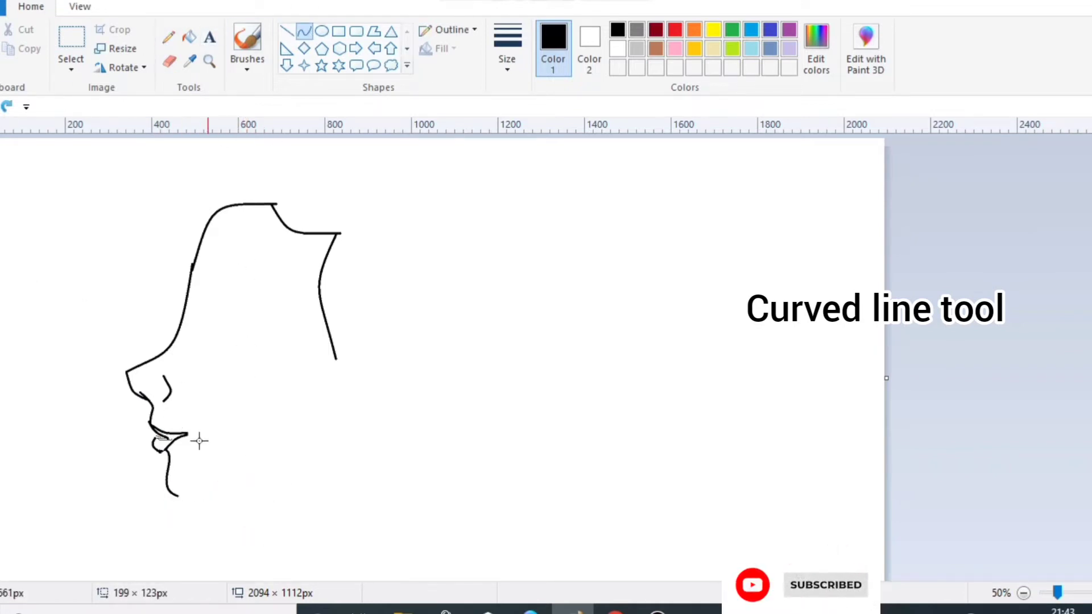
mouse_move(232, 484)
left_mouse_down()
mouse_move(273, 490)
mouse_move(203, 480)
mouse_move(251, 479)
left_mouse_up()
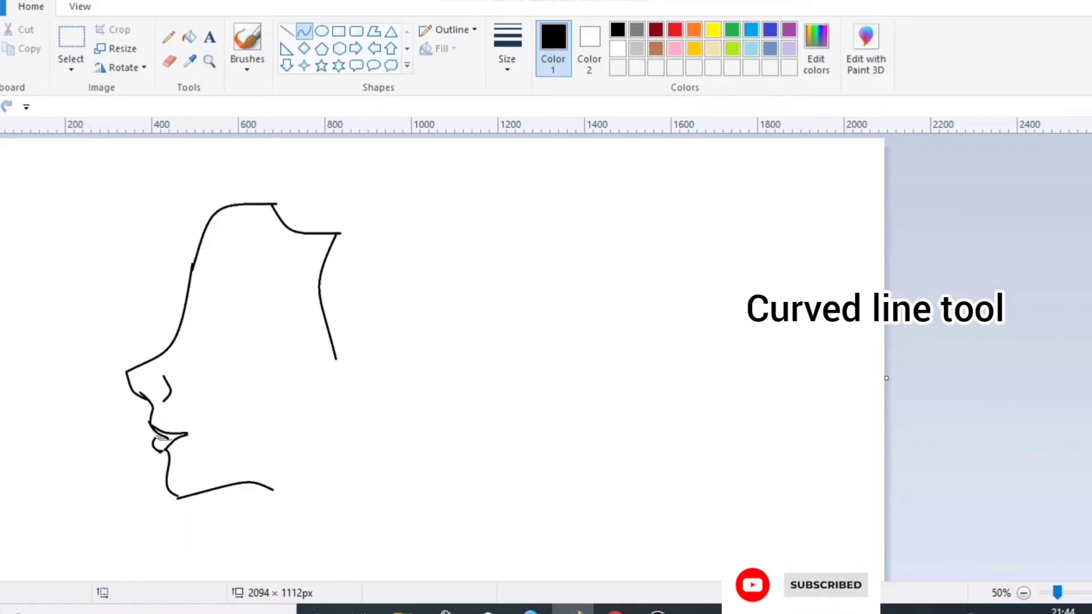
mouse_move(172, 497)
left_mouse_down()
mouse_move(268, 488)
mouse_move(263, 496)
mouse_move(190, 480)
mouse_move(235, 475)
left_mouse_up()
left_click(169, 61)
mouse_move(177, 493)
left_mouse_down()
mouse_move(215, 485)
mouse_move(195, 505)
mouse_move(208, 488)
left_mouse_up()
left_click(304, 31)
key("ctrl+z")
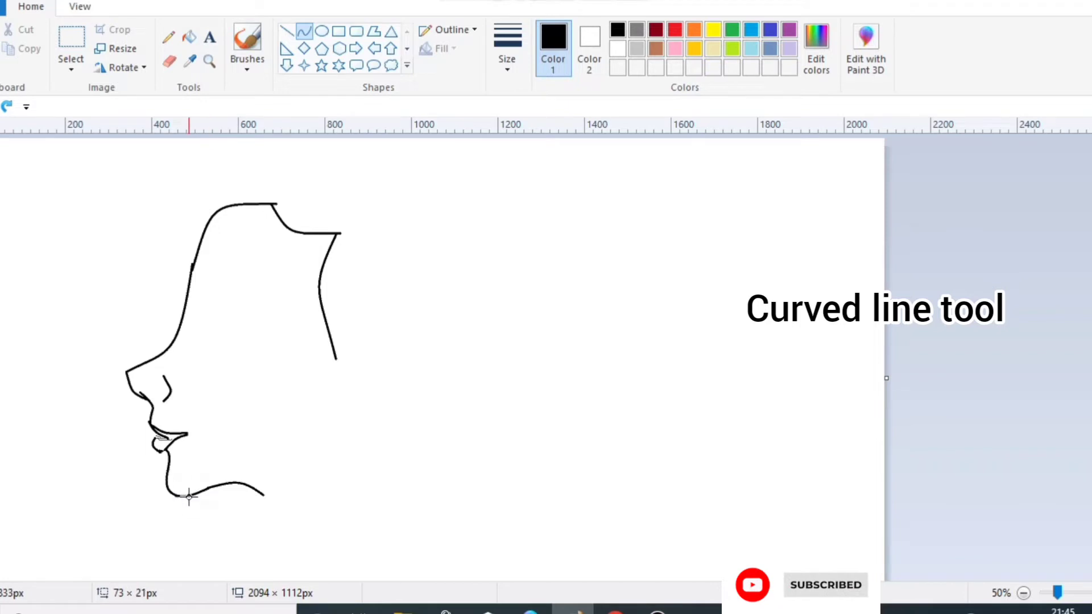
- Draw a long S-shaped curve about 375 × 477 px from behind the hairline to below the jaw, and erase the jawline's overshoot
mouse_move(313, 434)
left_mouse_down()
mouse_move(215, 439)
mouse_move(215, 414)
left_mouse_up()
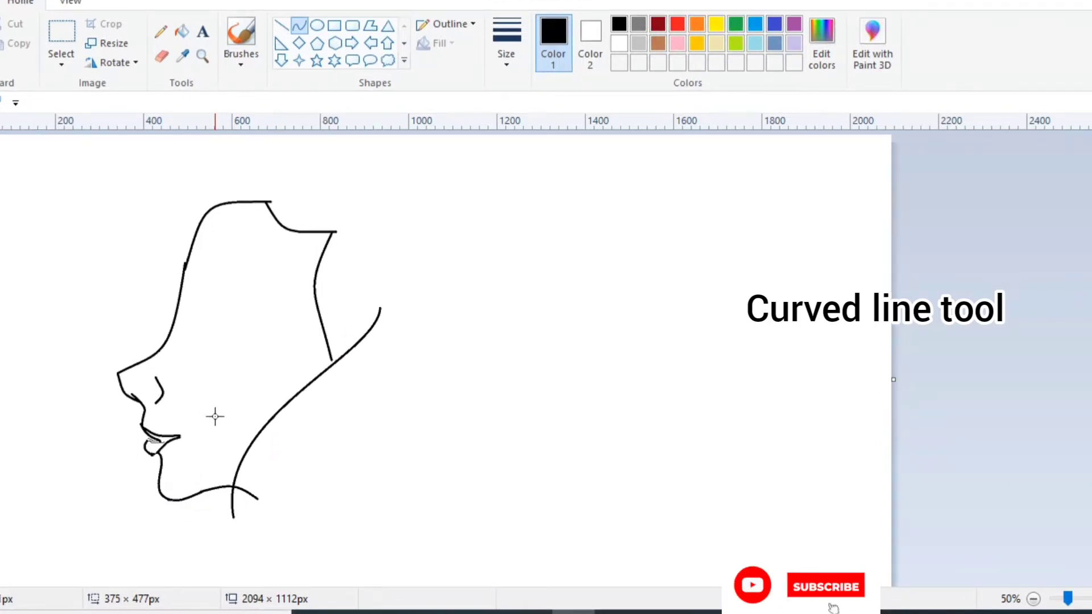
left_click(478, 415)
left_click(168, 38)
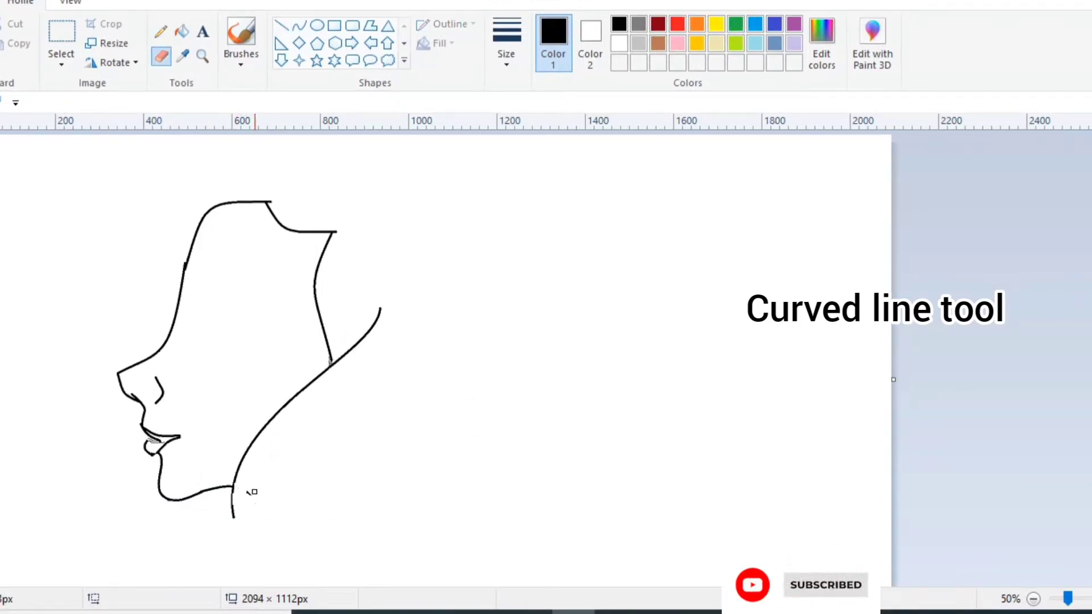
left_click(299, 25)
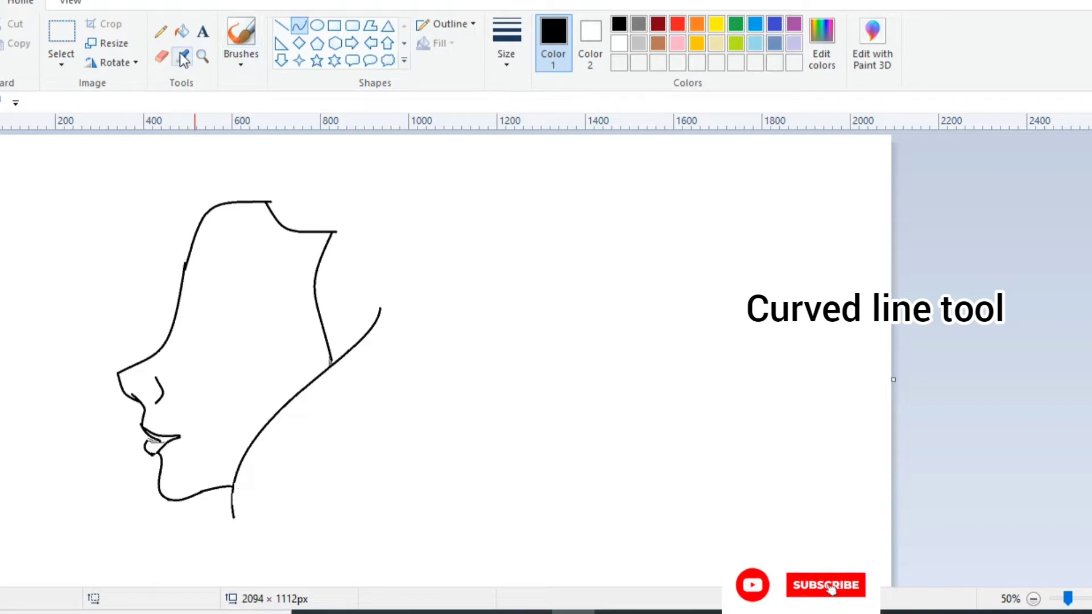
- Erase the overhanging line ends at the hairline corners and retouch them with the Pencil at the thickest line size
left_click(161, 56)
mouse_move(271, 201)
left_mouse_down()
mouse_move(336, 236)
mouse_move(267, 203)
left_mouse_up()
left_click(161, 31)
left_click(502, 67)
left_click(546, 200)
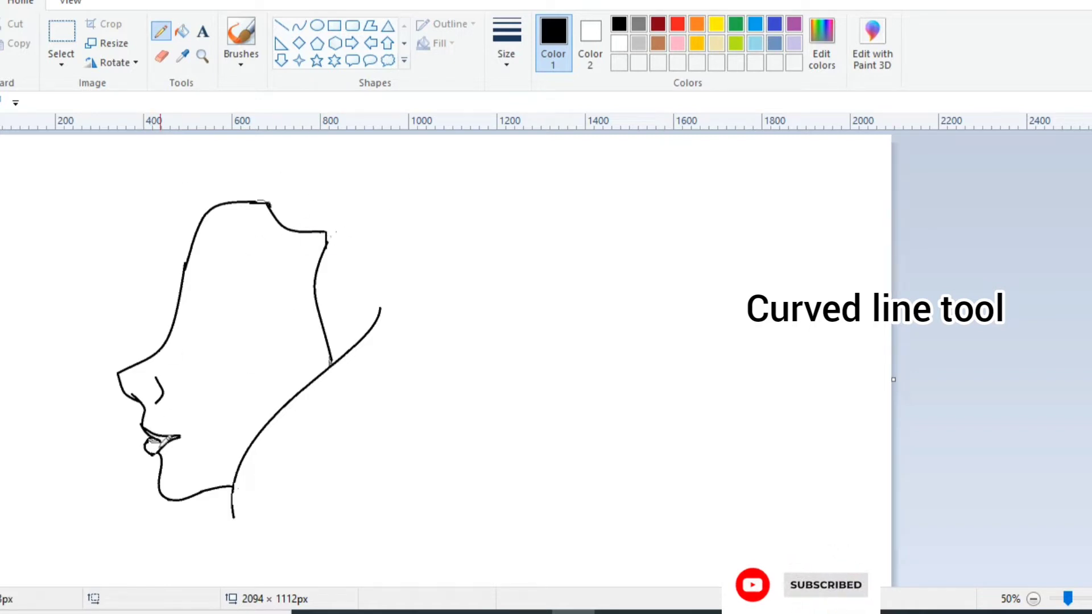
- Draw a thin curve about 183 × 125 px arching above the forehead, and retouch its peak with the Pencil
left_click(299, 26)
mouse_move(186, 266)
left_mouse_down()
mouse_move(217, 162)
mouse_move(188, 194)
mouse_move(289, 186)
mouse_move(231, 148)
mouse_move(316, 205)
mouse_move(300, 221)
left_mouse_up()
left_click(215, 164)
left_click(141, 154)
left_click(1, 102)
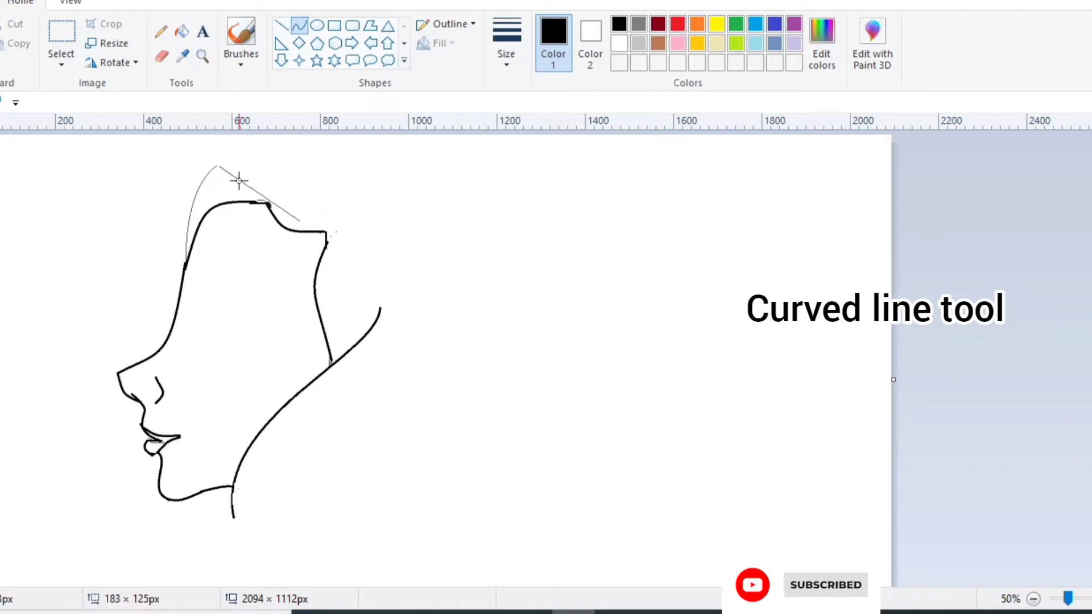
mouse_move(239, 181)
left_mouse_down()
mouse_move(246, 156)
mouse_move(223, 165)
left_mouse_up()
left_click(161, 31)
- Join the thin arch to the corner of the side hairline with a short curve
left_click(299, 25)
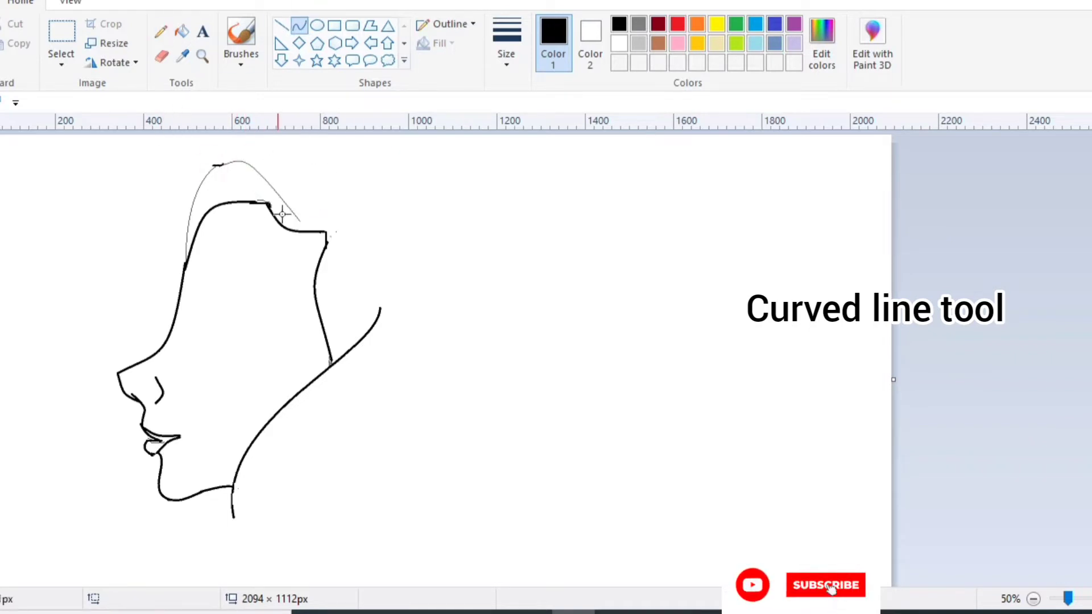
left_click_drag(298, 218, 326, 232)
left_click_drag(311, 225, 306, 227)
left_click(294, 276)
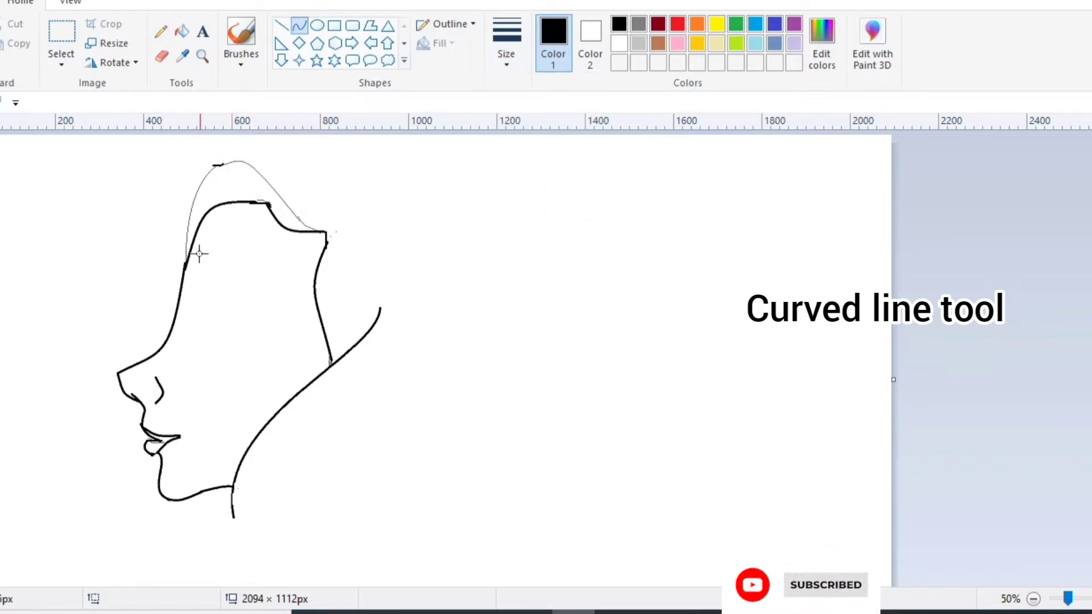
- Draw the front of the hair as a curve bulging out from the forehead, and a line across the top of the head
left_click_drag(184, 265, 67, 183)
key("ctrl+z")
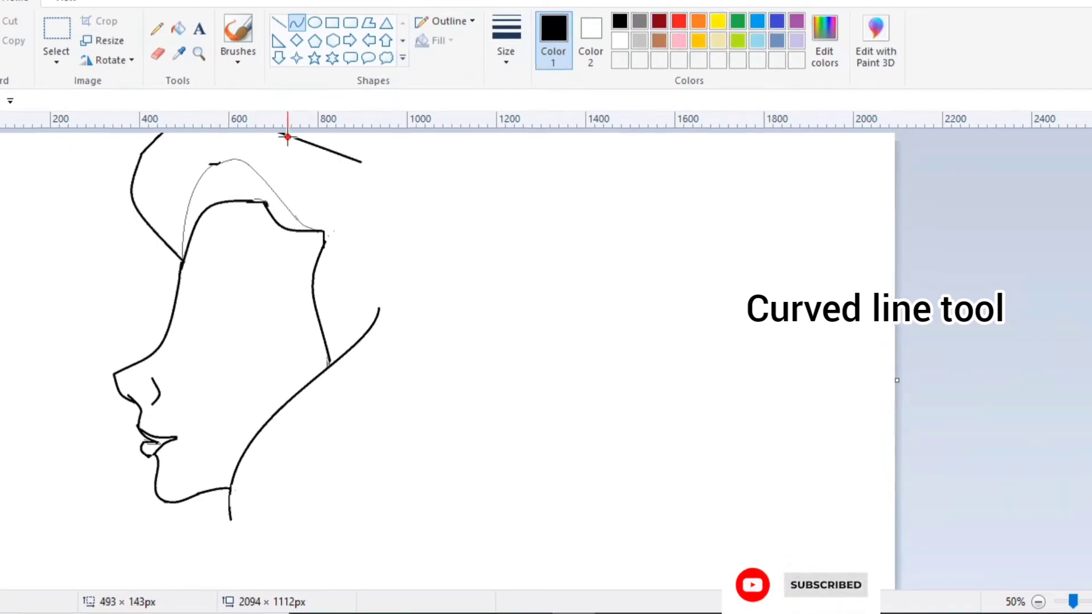
left_click_drag(288, 137, 208, 97)
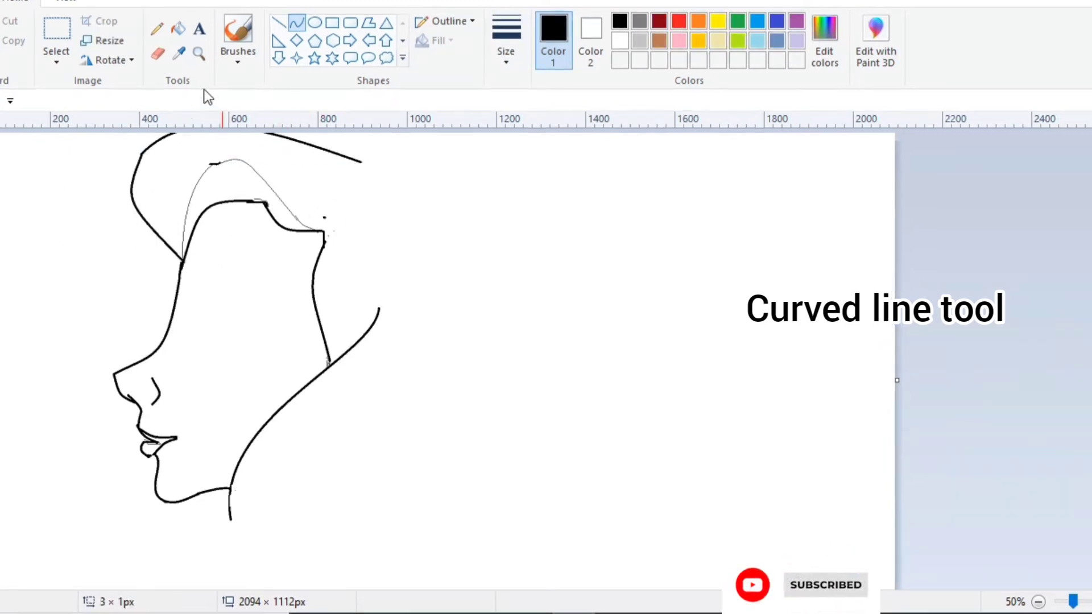
- Erase the end of the top hair line and continue the outline with a rounded curve toward the back of the head
left_click(157, 53)
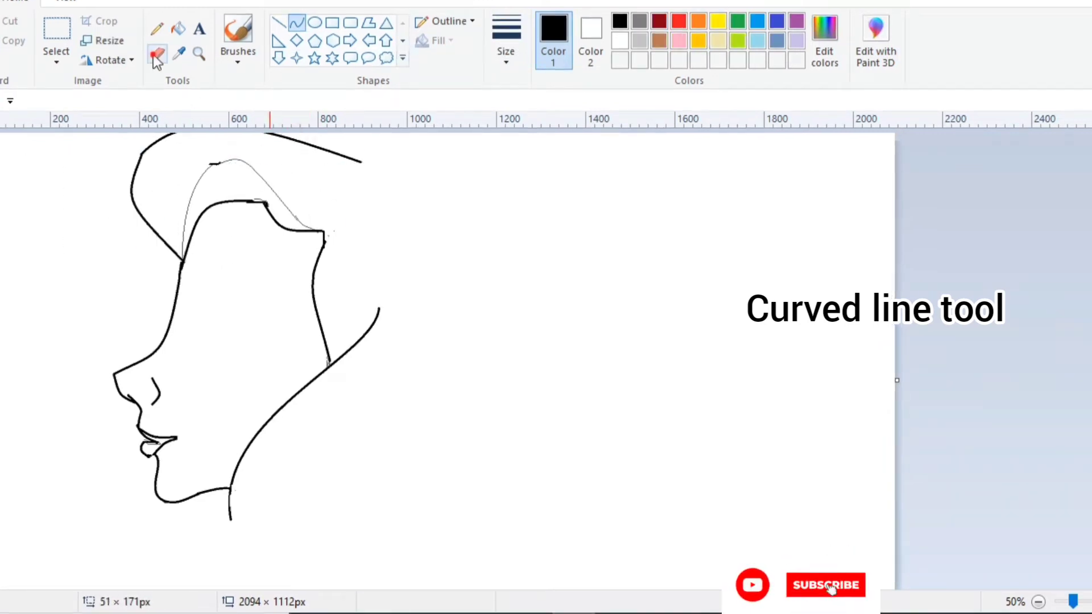
mouse_move(303, 143)
left_mouse_down()
mouse_move(395, 163)
mouse_move(409, 151)
mouse_move(454, 188)
mouse_move(448, 287)
mouse_move(434, 307)
left_mouse_up()
left_click(297, 22)
key("ctrl+z")
left_click(420, 145)
left_click(422, 144)
left_click(442, 192)
- Extend the hair outline down the back of the head with a curve about 53 × 243 px
left_click_drag(461, 234, 458, 232)
key("ctrl+z")
left_click_drag(454, 189, 463, 246)
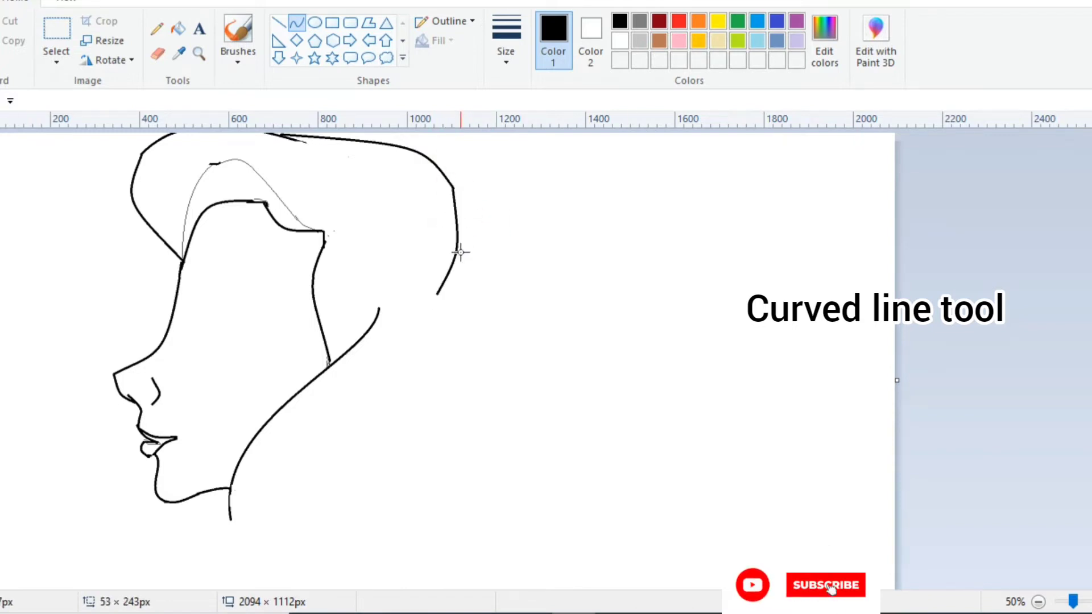
left_click(436, 296)
- Continue the back hair outline with a short inward curve at the nape and a longer outward curve below it
left_click_drag(437, 297, 439, 349)
mouse_move(437, 323)
left_mouse_down()
mouse_move(428, 323)
mouse_move(452, 517)
left_mouse_up()
left_click(434, 346)
left_click_drag(449, 426, 472, 438)
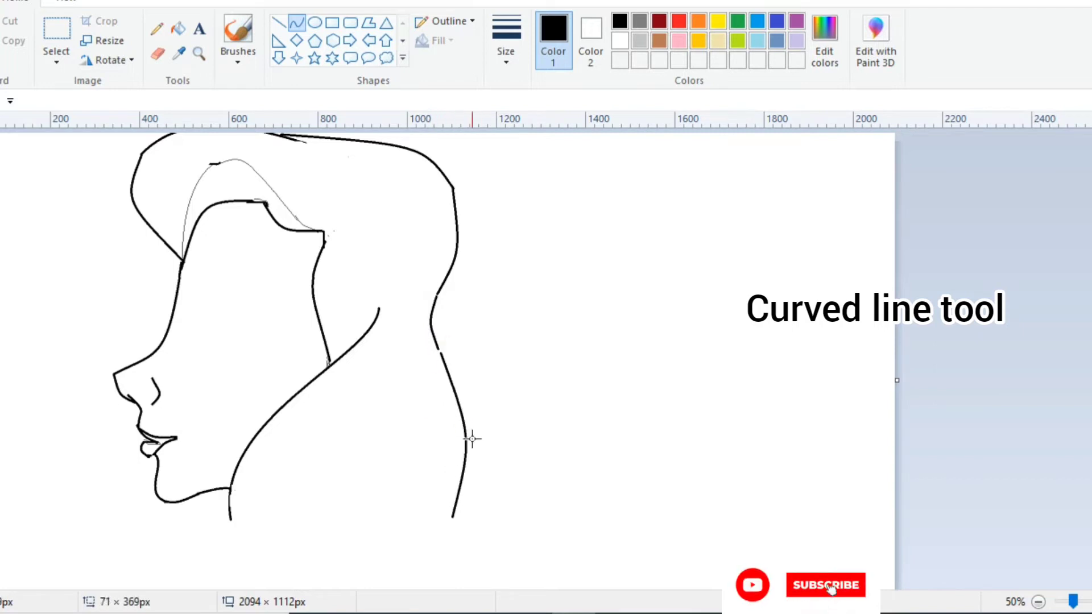
- Redraw the long lower-back hair curve to meet the nape, and end it with an outward flick about 77 × 135 px
key("ctrl+z")
left_click_drag(447, 361, 457, 495)
left_click_drag(447, 433, 469, 415)
left_click(469, 414)
mouse_move(460, 494)
left_mouse_down()
mouse_move(494, 554)
mouse_move(451, 556)
left_mouse_up()
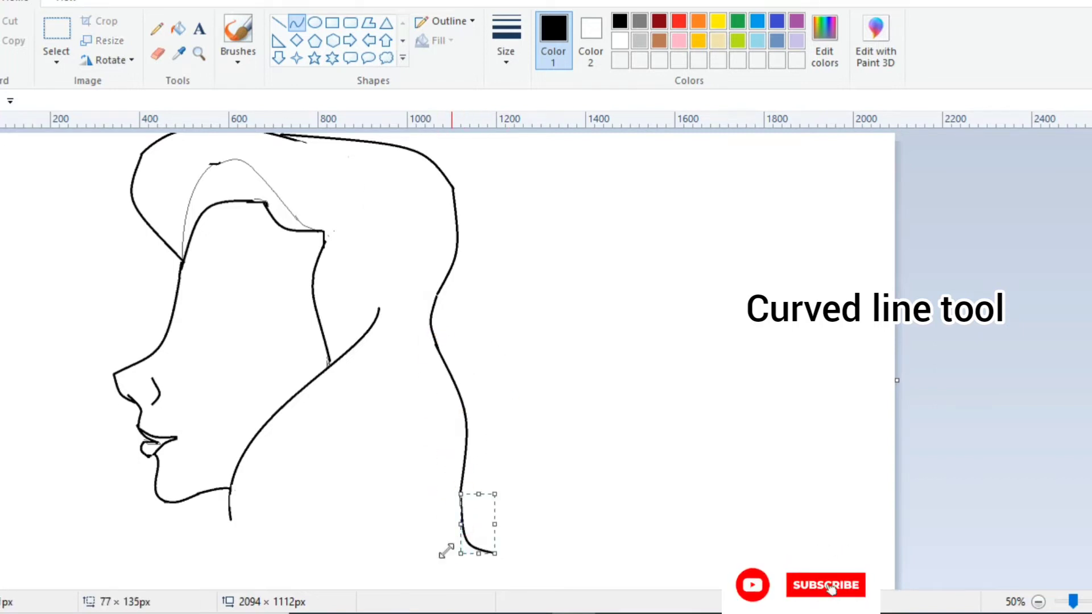
- Draw a rounded hair end below the jaw and a slightly bent inner strand about 7 × 235 px rising from it
left_click_drag(229, 516, 312, 589)
mouse_move(268, 556)
left_mouse_down()
mouse_move(236, 580)
mouse_move(296, 481)
left_mouse_up()
left_click(181, 565)
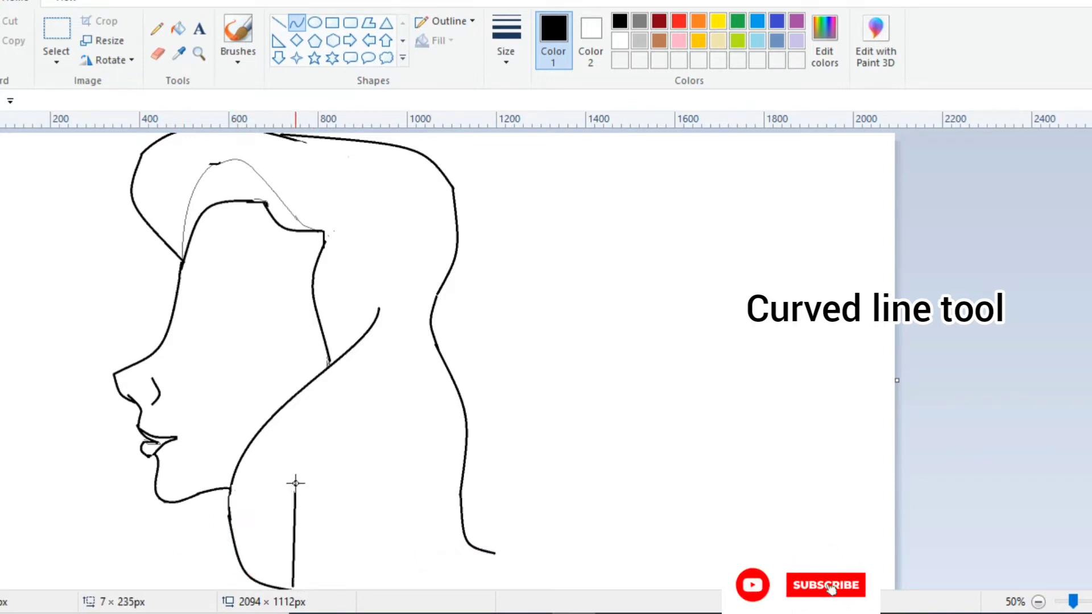
left_click_drag(293, 535, 288, 535)
left_click_drag(297, 496, 422, 493)
mouse_move(355, 494)
left_mouse_down()
mouse_move(351, 466)
mouse_move(418, 485)
mouse_move(356, 441)
mouse_move(362, 452)
left_mouse_up()
key("ctrl+z")
left_click_drag(297, 509, 309, 585)
left_click_drag(304, 511, 295, 508)
left_click_drag(308, 557, 315, 559)
left_click(330, 588)
left_click_drag(414, 483, 422, 586)
mouse_move(416, 545)
left_mouse_down()
mouse_move(397, 545)
mouse_move(415, 560)
left_mouse_up()
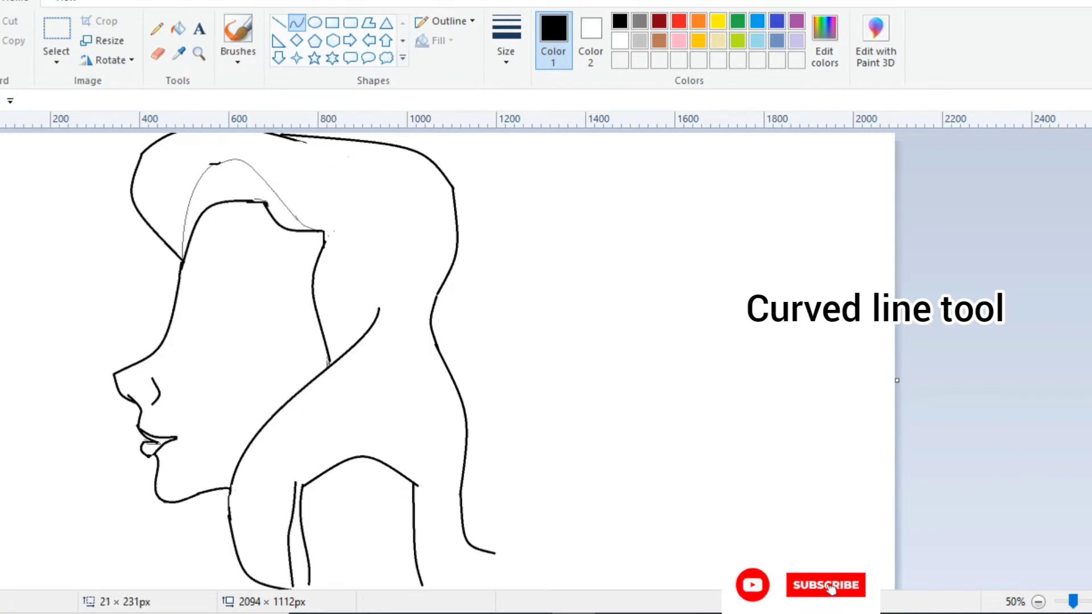
key("ctrl+z")
key("ctrl+z")
key("ctrl+z")
- Draw a low arch between the inner strand and the back hair, with a short curve descending from its left end
left_click_drag(318, 549, 438, 548)
mouse_move(380, 546)
left_mouse_down()
mouse_move(380, 522)
mouse_move(348, 517)
mouse_move(316, 588)
left_mouse_up()
left_click(374, 577)
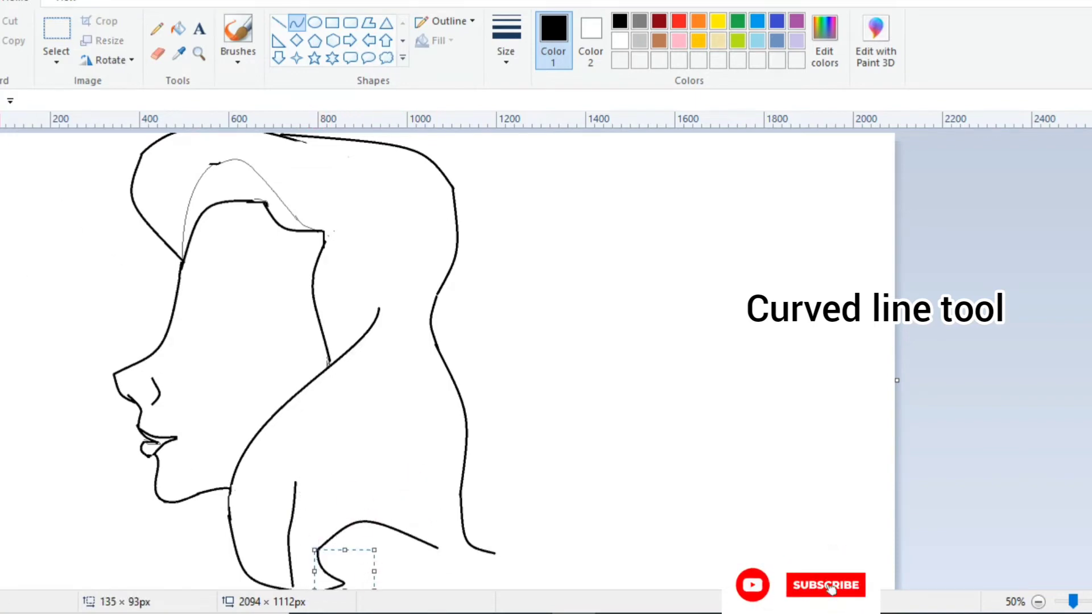
key("ctrl+z")
left_click_drag(312, 550, 324, 596)
left_click(317, 578)
left_click(299, 576)
left_click(285, 300)
- Retouch the arch's left corner with the Pencil at the thickest line size, and close its right side and base freehand
left_click(157, 29)
left_click_drag(312, 553, 320, 546)
left_click(506, 40)
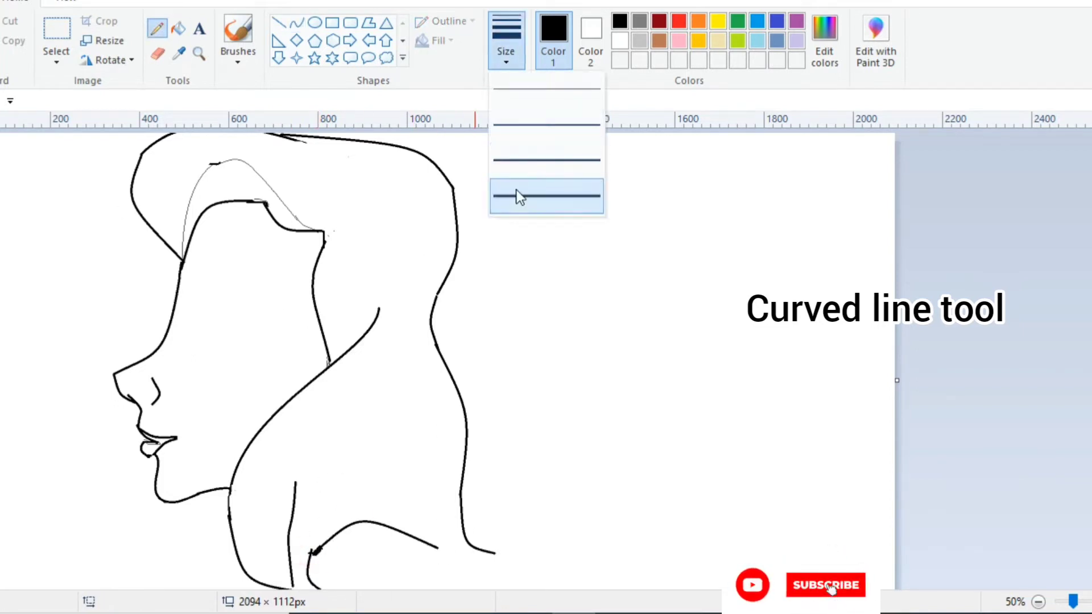
left_click(517, 194)
left_click_drag(439, 547, 446, 590)
scroll(86, 563, "down", 2)
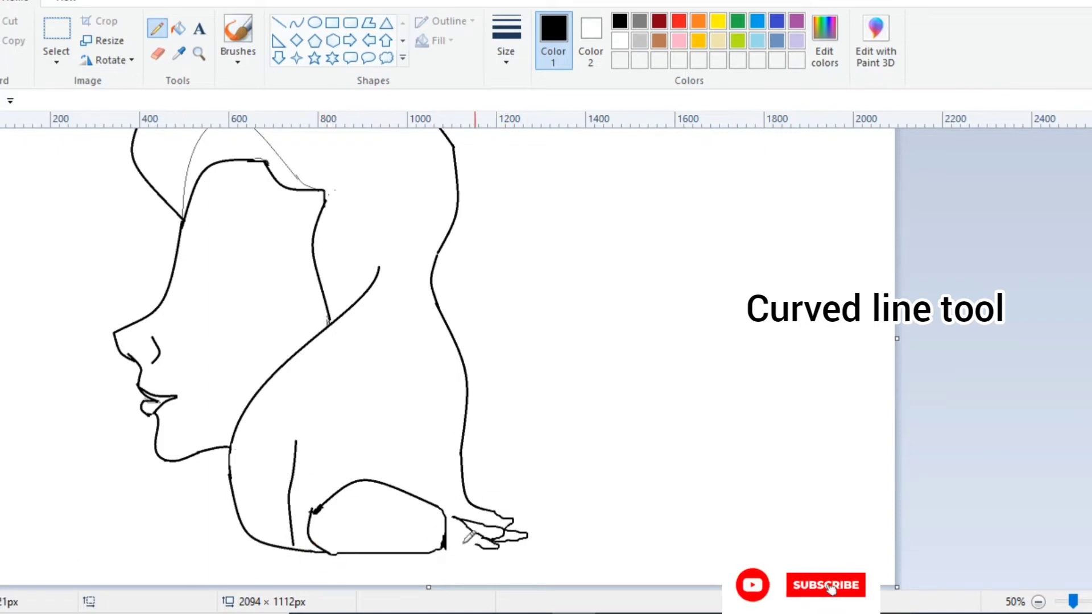
- Undo the last freehand stroke at the outer end of the back hair
key("ctrl+z")
scroll(449, 358, "up", 2)
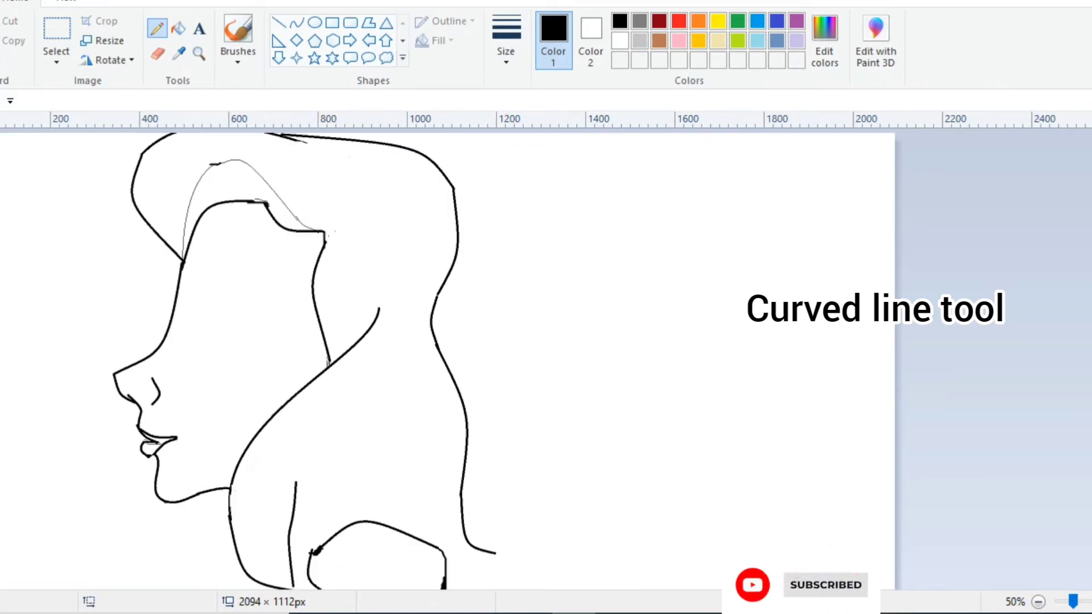
left_click(312, 28)
left_click_drag(322, 382, 383, 466)
key("ctrl+z")
- Draw a thin curved strand in the middle of the lower hair and erase the thick inner strand beside it
left_click(296, 23)
mouse_move(366, 377)
left_mouse_down()
mouse_move(360, 457)
mouse_move(304, 481)
left_mouse_up()
left_click_drag(340, 433, 363, 448)
left_click(165, 58)
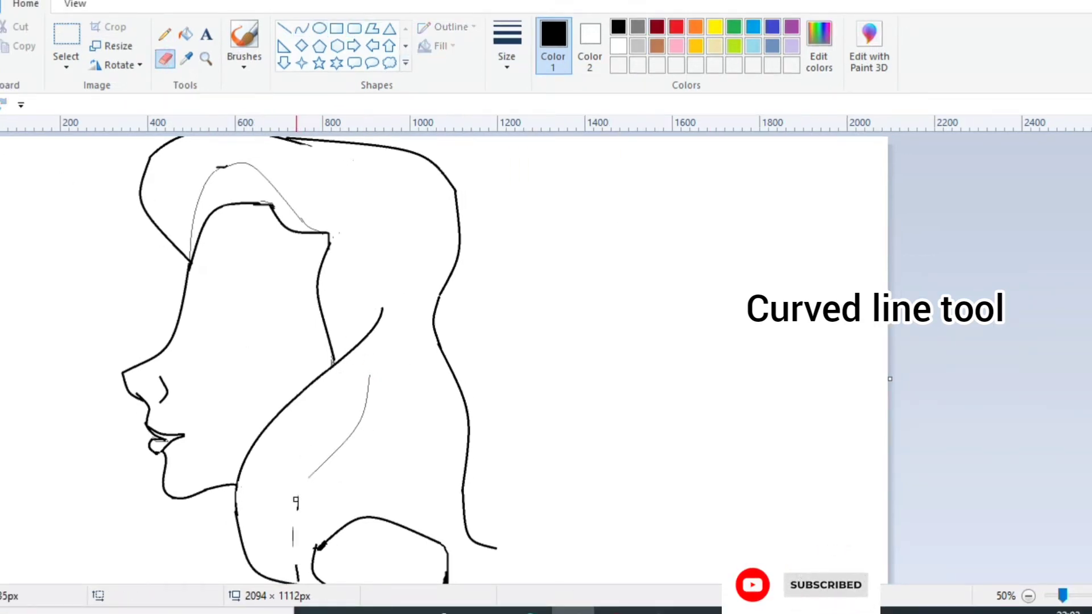
- Draw a short, slightly thicker curve from the front hair end to the arch's left corner, and reset the line size to thinner
left_click(302, 28)
left_click(506, 45)
left_click(531, 137)
mouse_move(298, 580)
left_mouse_down()
mouse_move(328, 530)
mouse_move(328, 544)
left_mouse_up()
left_click(507, 45)
left_click(529, 116)
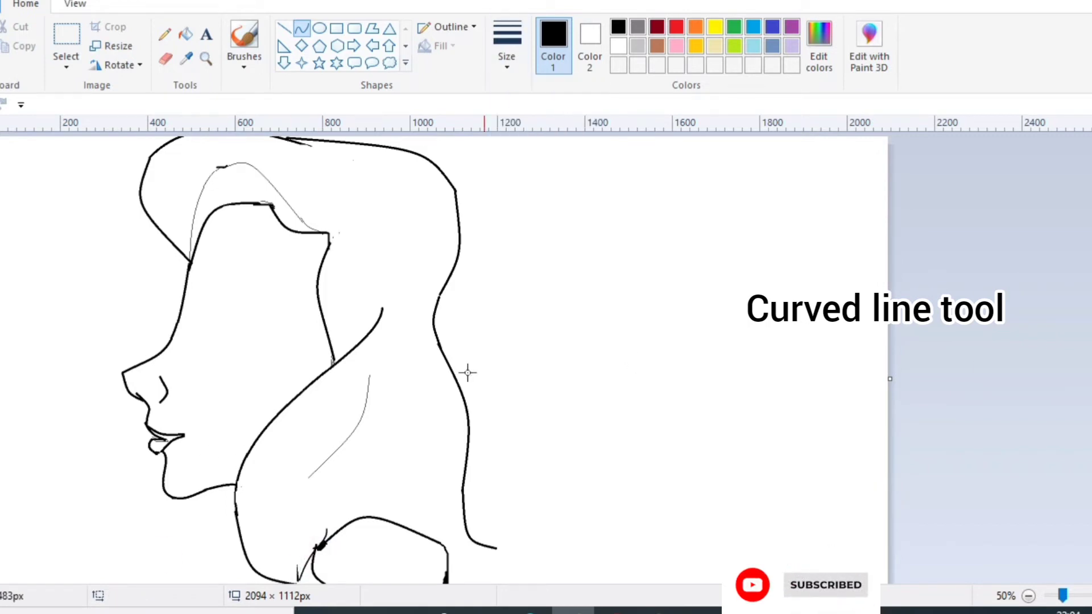
- Draw two thin curved strands down the inside of the lower back hair, the longer one about 81 × 427 px
mouse_move(441, 417)
left_mouse_down()
mouse_move(372, 513)
mouse_move(442, 491)
left_mouse_up()
left_click(443, 423)
left_click_drag(436, 344, 425, 528)
left_click_drag(434, 483, 458, 479)
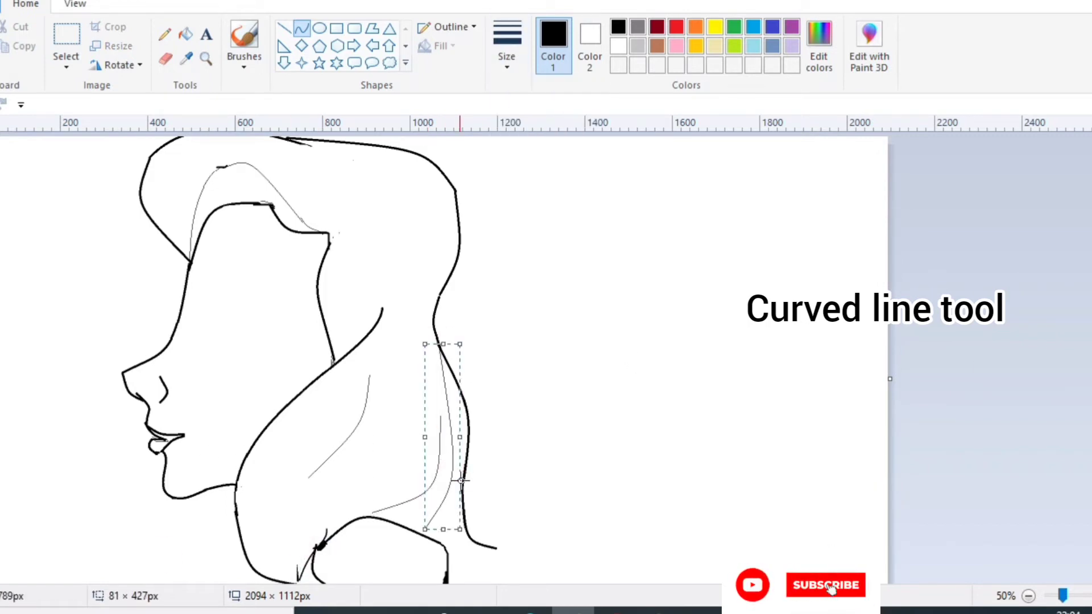
left_click(464, 581)
- Draw a second thin strand parallel to the middle one, and two thin curves inside the front edge of the lower hair
left_click_drag(375, 380, 311, 481)
left_click_drag(336, 441, 380, 437)
mouse_move(245, 492)
left_mouse_down()
mouse_move(247, 570)
mouse_move(275, 571)
left_mouse_up()
left_click_drag(260, 532, 247, 540)
left_click_drag(257, 453, 291, 578)
left_click_drag(271, 517, 253, 526)
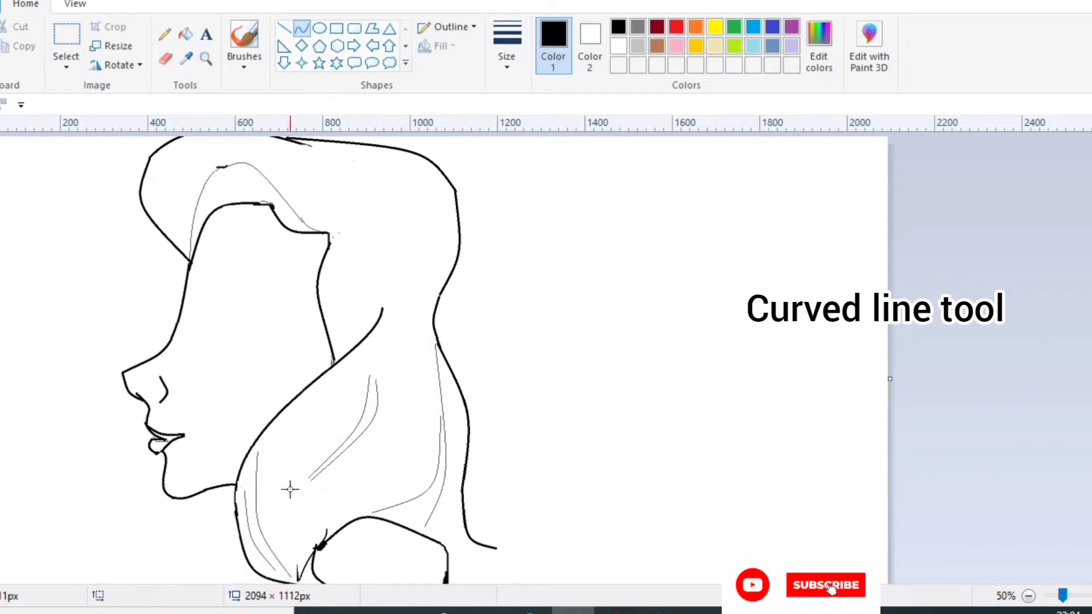
- Draw a short and a long thin curved strand across the crown of the hair
left_click_drag(279, 138, 340, 162)
mouse_move(314, 153)
left_mouse_down()
mouse_move(326, 74)
mouse_move(310, 168)
mouse_move(419, 233)
left_mouse_up()
left_click(407, 334)
mouse_move(391, 193)
left_mouse_down()
mouse_move(380, 212)
mouse_move(426, 176)
left_mouse_up()
- Draw a thin curved strand down the inside of the back of the head toward the nape
left_click(443, 214)
left_click_drag(443, 214, 405, 320)
mouse_move(424, 273)
left_mouse_down()
mouse_move(457, 226)
mouse_move(397, 339)
left_mouse_up()
key("ctrl+z")
left_click_drag(423, 289, 432, 304)
left_click(427, 365)
- Draw thin curves branching below the outer hair flick, and erase the stray line ends around them
left_click_drag(494, 556, 475, 594)
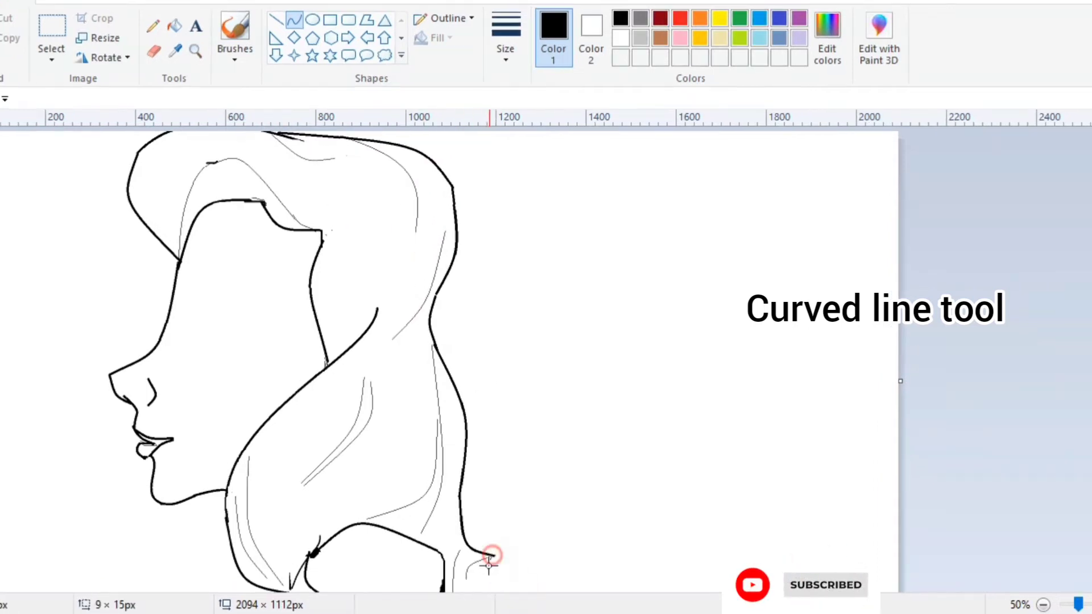
mouse_move(478, 576)
left_mouse_down()
mouse_move(415, 563)
mouse_move(441, 561)
mouse_move(443, 487)
left_mouse_up()
left_click(448, 523)
scroll(448, 523, "down", 2)
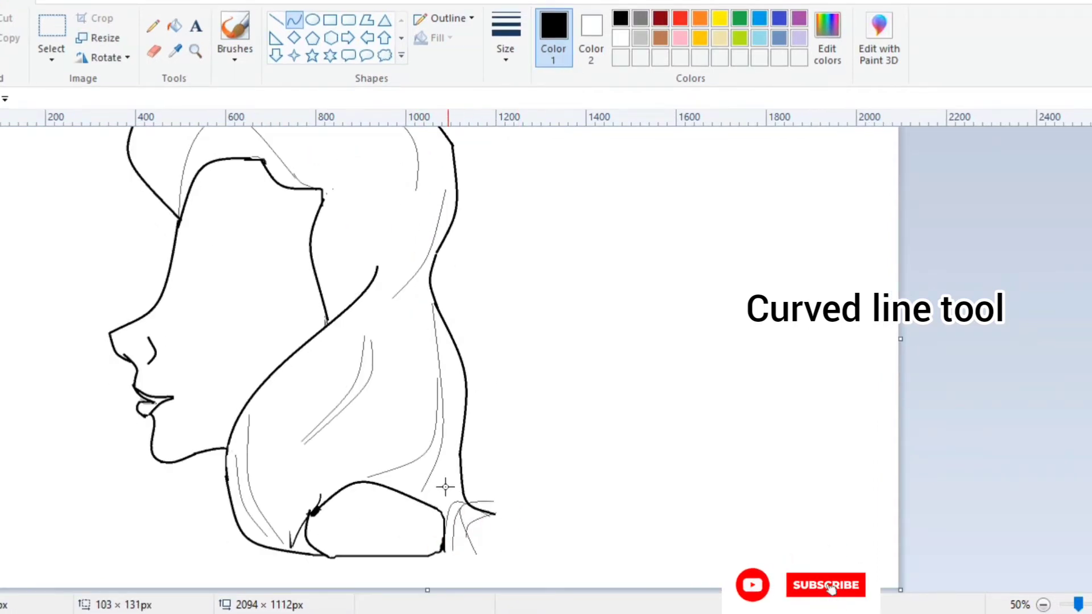
left_click(154, 52)
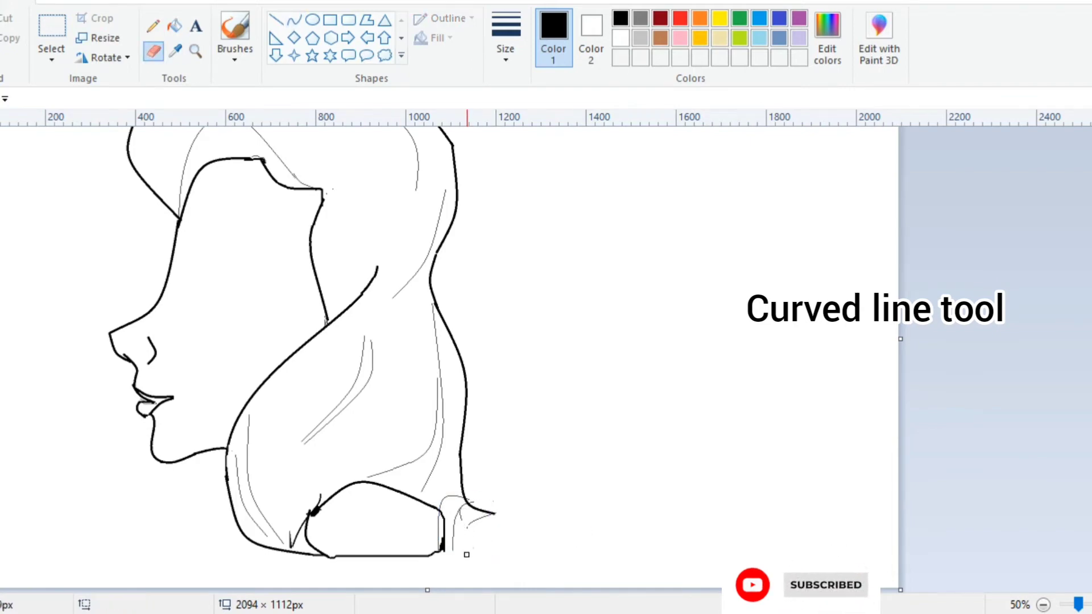
- Draw a curve closing the lower side of the outer hair flick
left_click(294, 20)
mouse_move(446, 549)
left_mouse_down()
mouse_move(479, 513)
mouse_move(481, 548)
left_mouse_up()
left_click(528, 518)
scroll(527, 519, "up", 2)
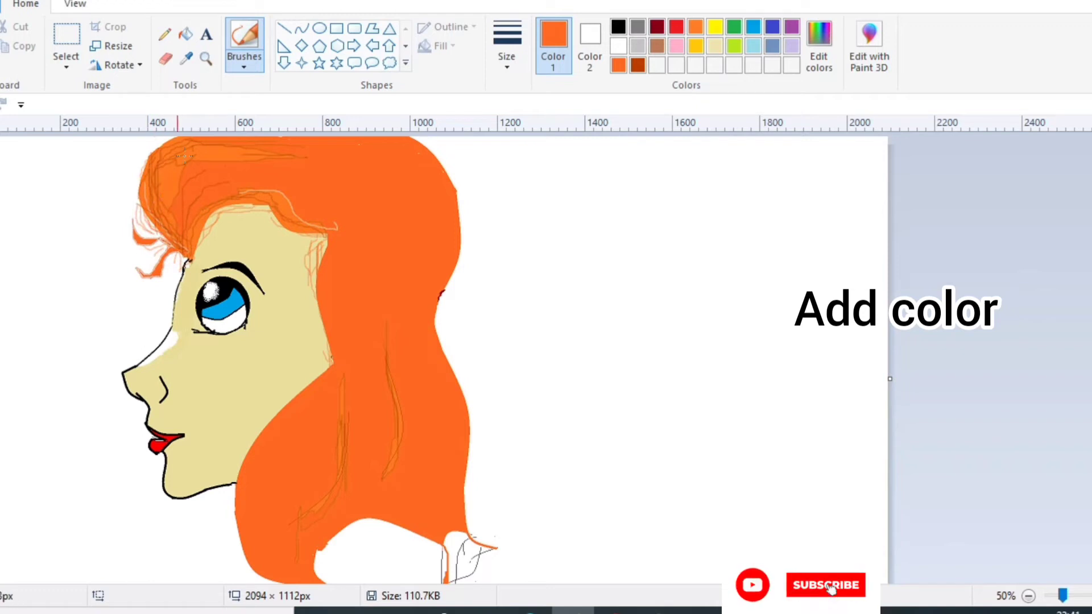
- Brush thin dark orange strands over the crown and back hair, and fill the outer flick with orange
left_click(638, 65)
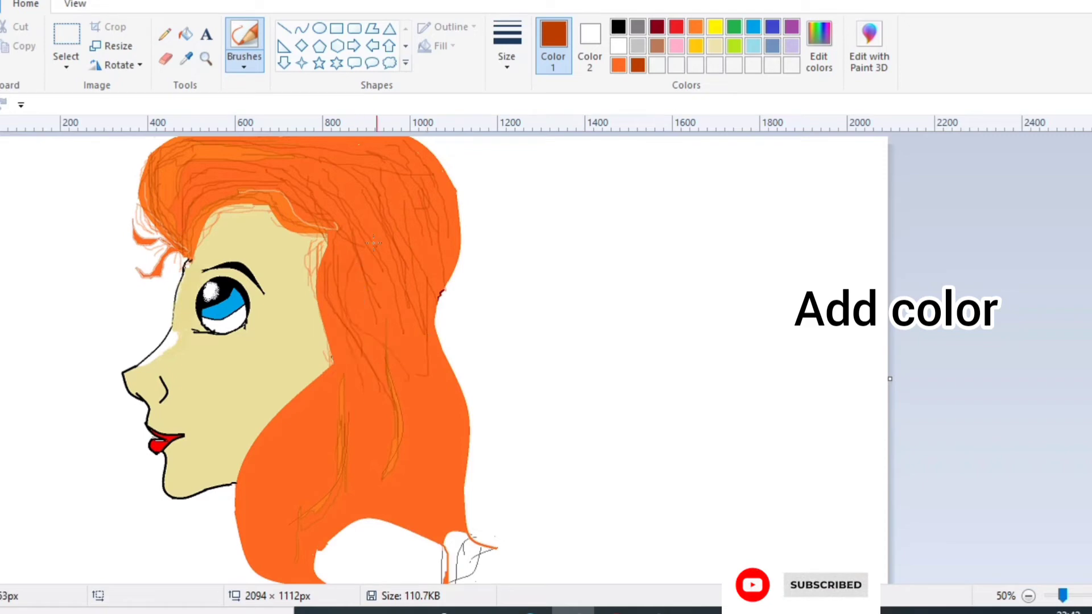
left_click_drag(418, 363, 439, 435)
left_click_drag(444, 391, 448, 450)
left_click_drag(443, 354, 487, 456)
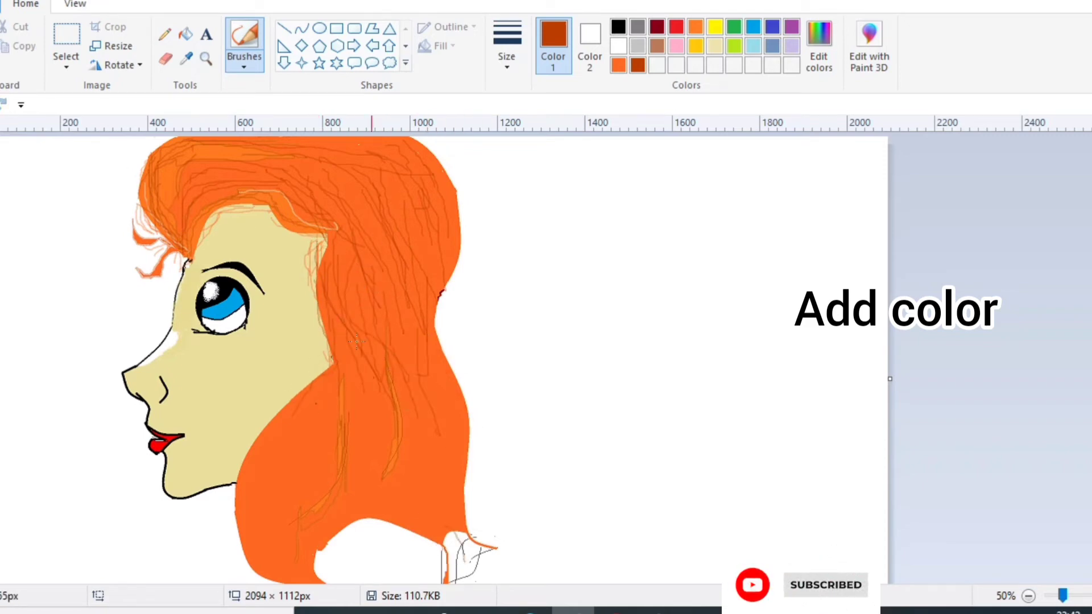
left_click(186, 33)
left_click(618, 66)
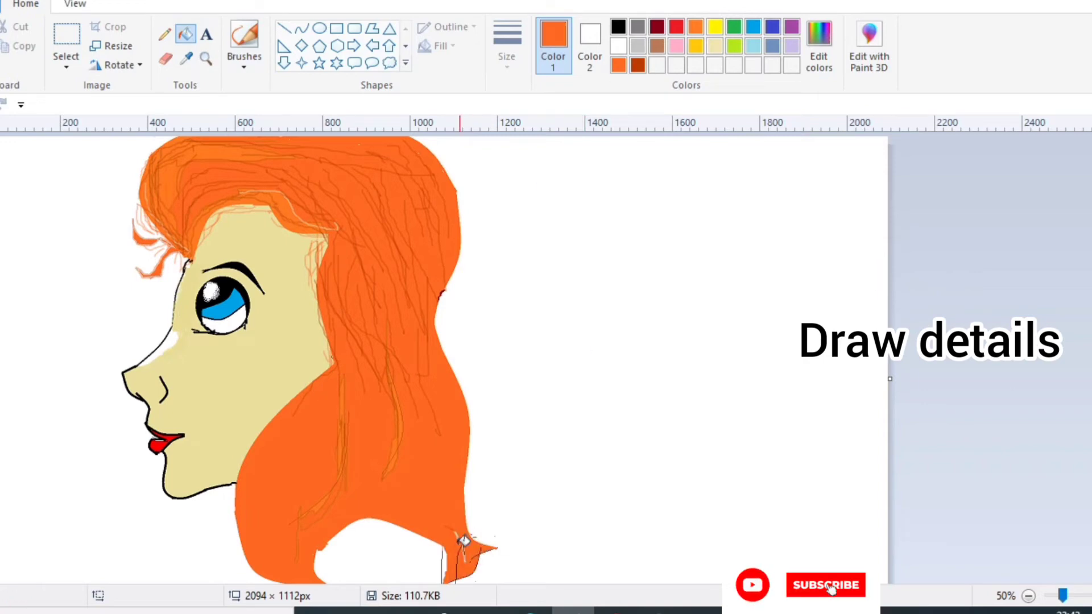
- Mix a darker tan and fill the face and the shoulder area with it
left_click(819, 45)
left_click(401, 199)
left_click(731, 156)
mouse_move(737, 218)
left_mouse_down()
mouse_move(737, 194)
mouse_move(739, 274)
mouse_move(736, 210)
left_mouse_up()
left_click(819, 45)
left_click(387, 414)
left_click(398, 555)
left_click(226, 359)
- Mix a lighter cream, about RGB 238, 226, 172, and fill the face and the shoulder area with it
left_click(819, 46)
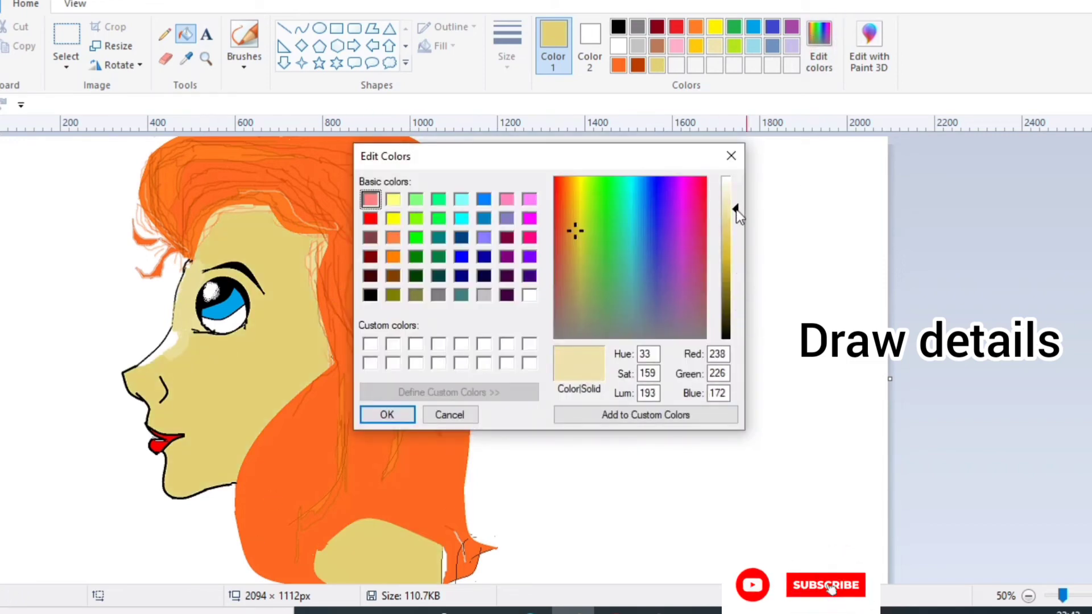
left_click(387, 414)
left_click(263, 315)
left_click(394, 555)
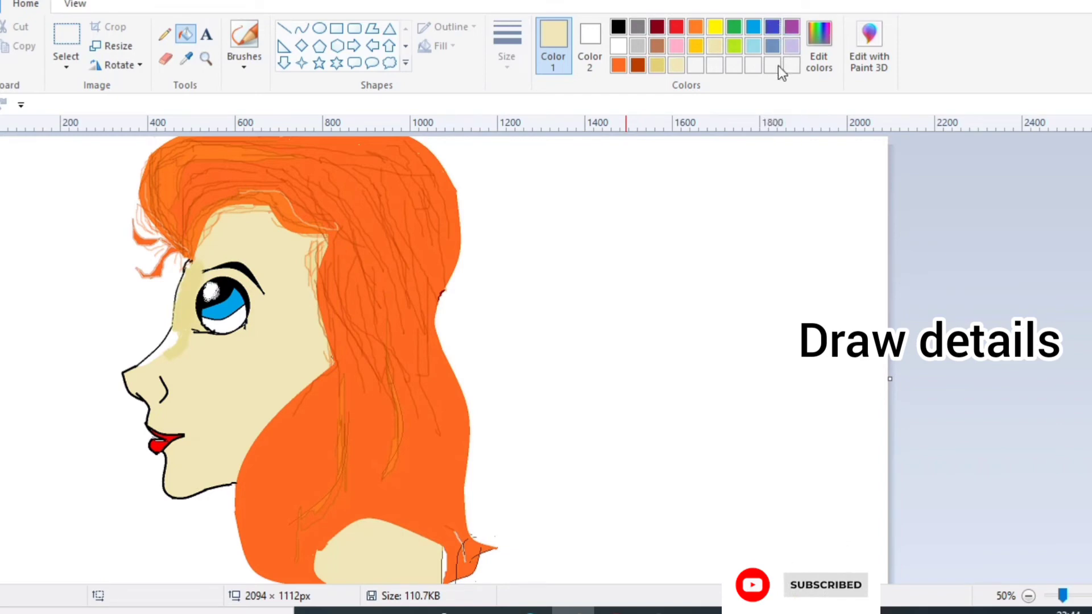
- Mix a lighter shade of the gold palette color and fill the face and the shoulder area with it
left_click(698, 47)
left_click(820, 45)
left_click_drag(738, 258, 736, 217)
left_click(384, 414)
left_click(273, 360)
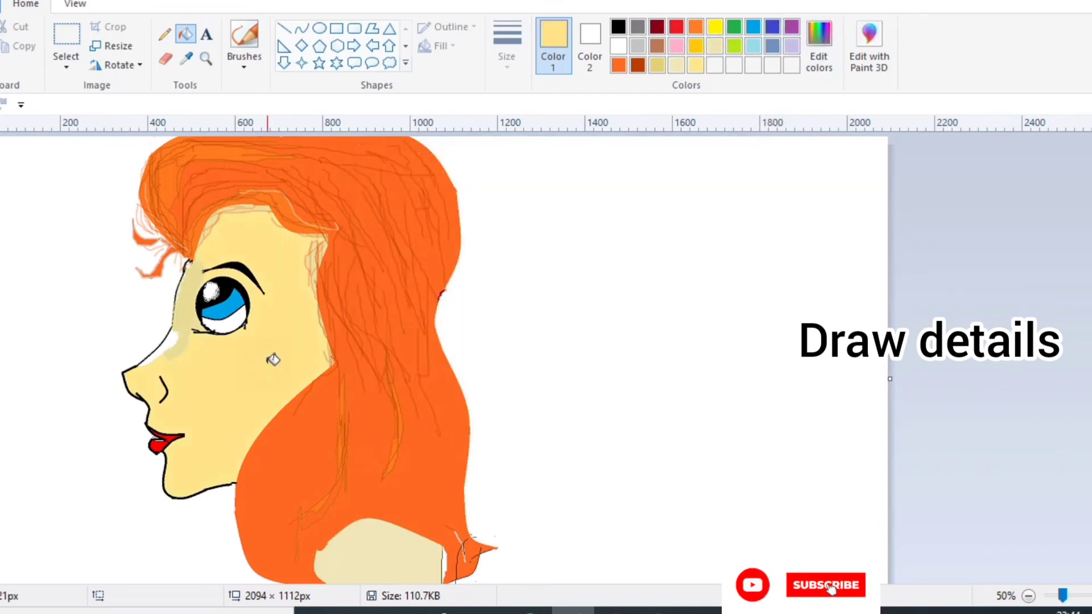
- Brush more thin dark orange strands over the lower hair
left_click(244, 62)
left_click(243, 41)
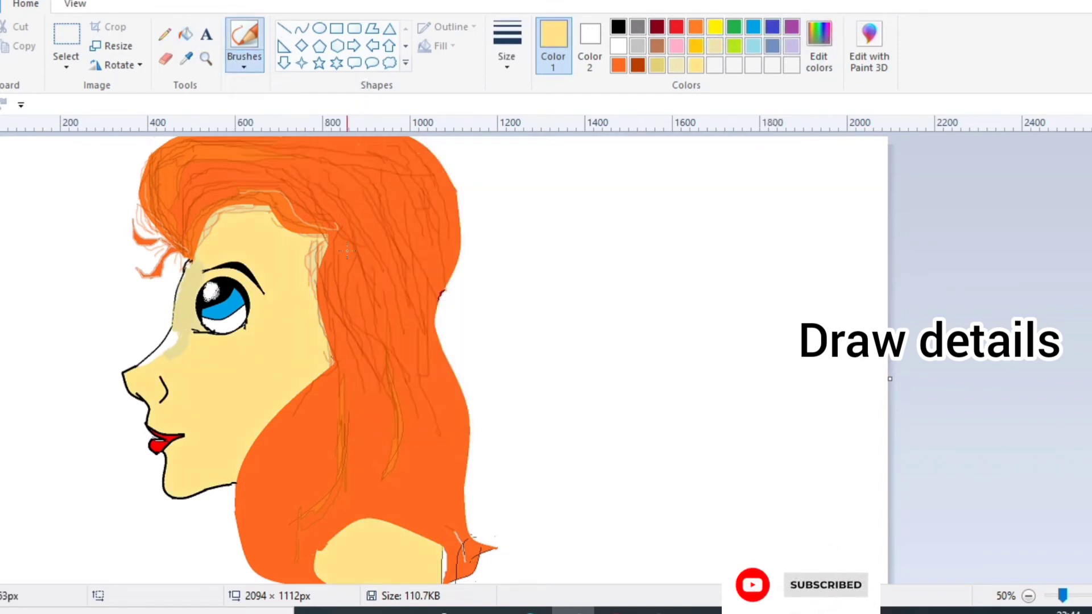
left_click(638, 65)
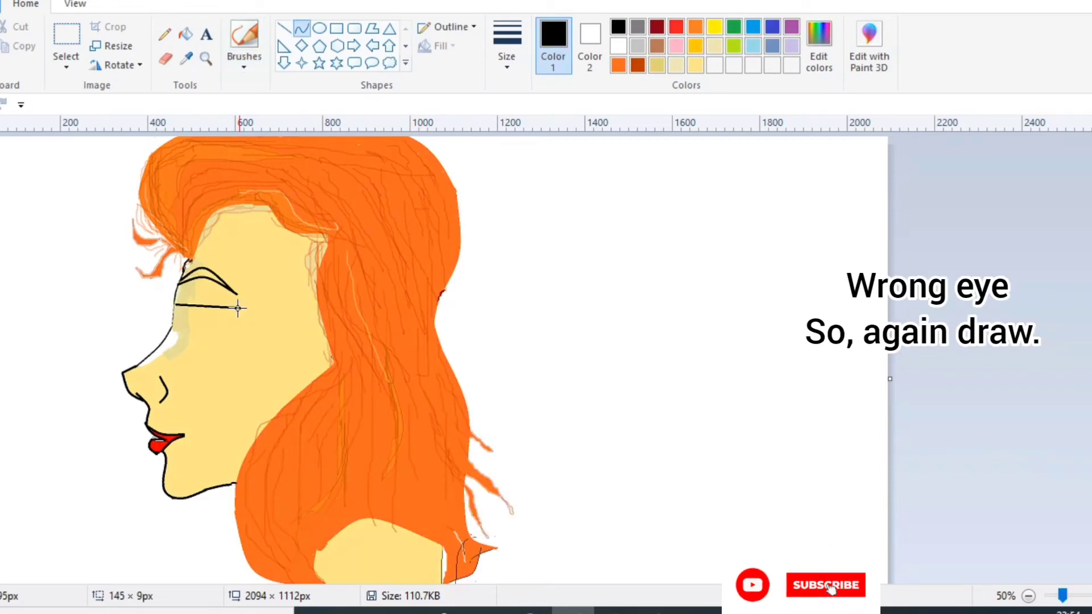
mouse_move(222, 307)
left_mouse_down()
mouse_move(191, 288)
mouse_move(176, 328)
mouse_move(221, 312)
mouse_move(219, 303)
mouse_move(202, 328)
mouse_move(190, 320)
left_mouse_up()
left_click(219, 297)
left_click(1, 104)
left_click(1, 104)
- Outline a smaller eye below the eyebrow with curved lines and brush its pupil black
left_click(304, 30)
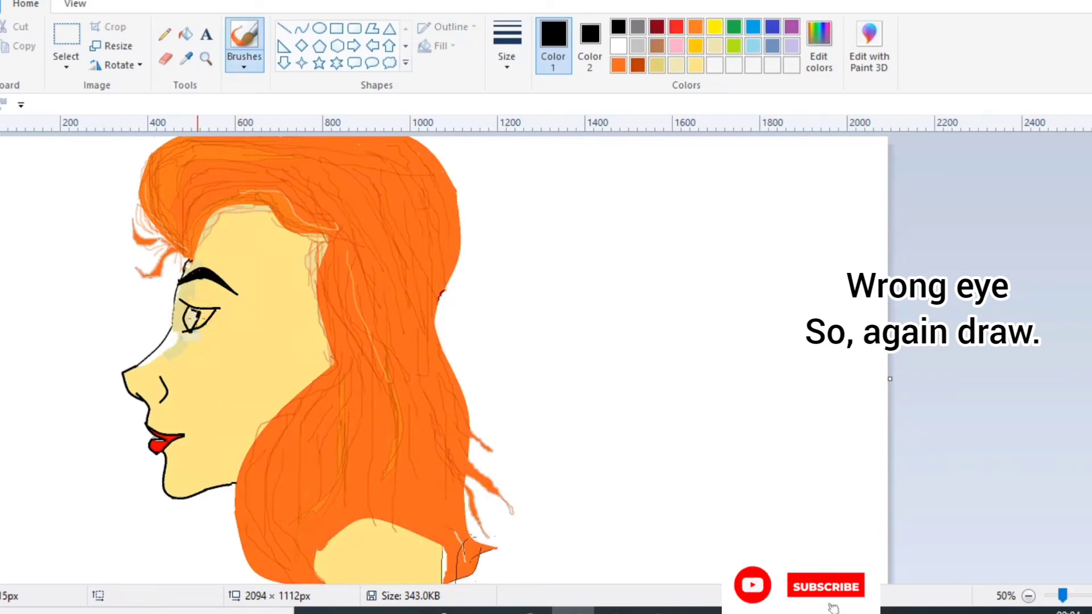
left_click_drag(191, 313, 193, 322)
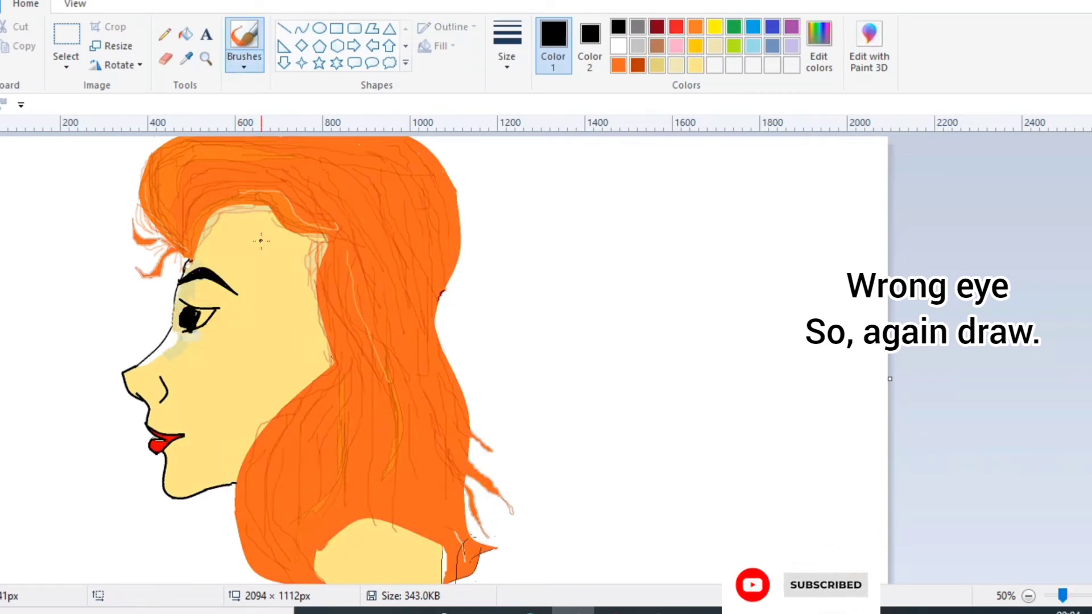
left_click(674, 62)
left_click(241, 60)
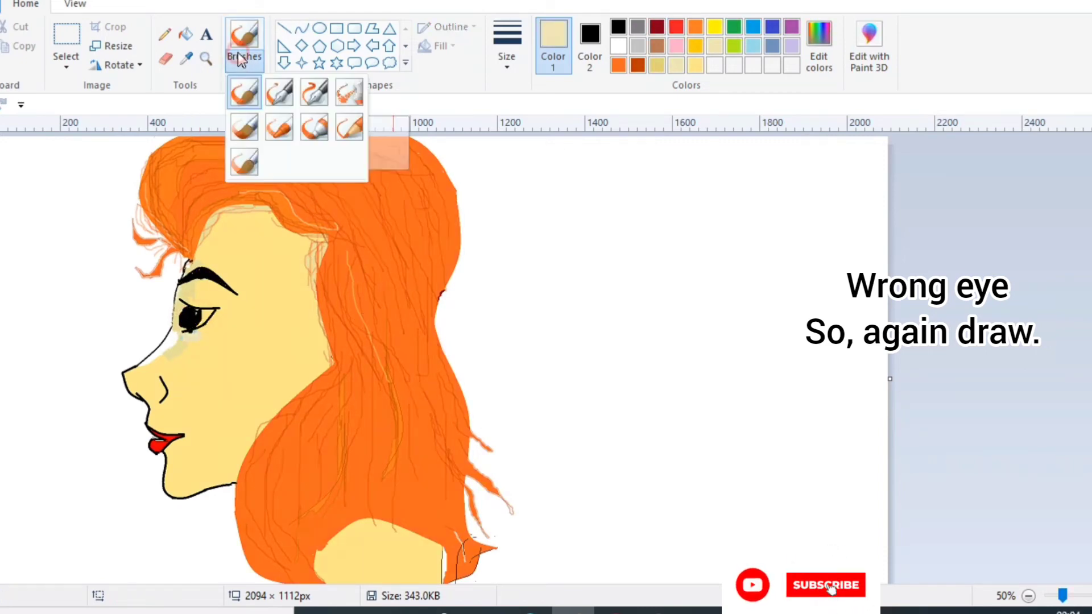
left_click(314, 127)
left_click_drag(178, 327, 178, 325)
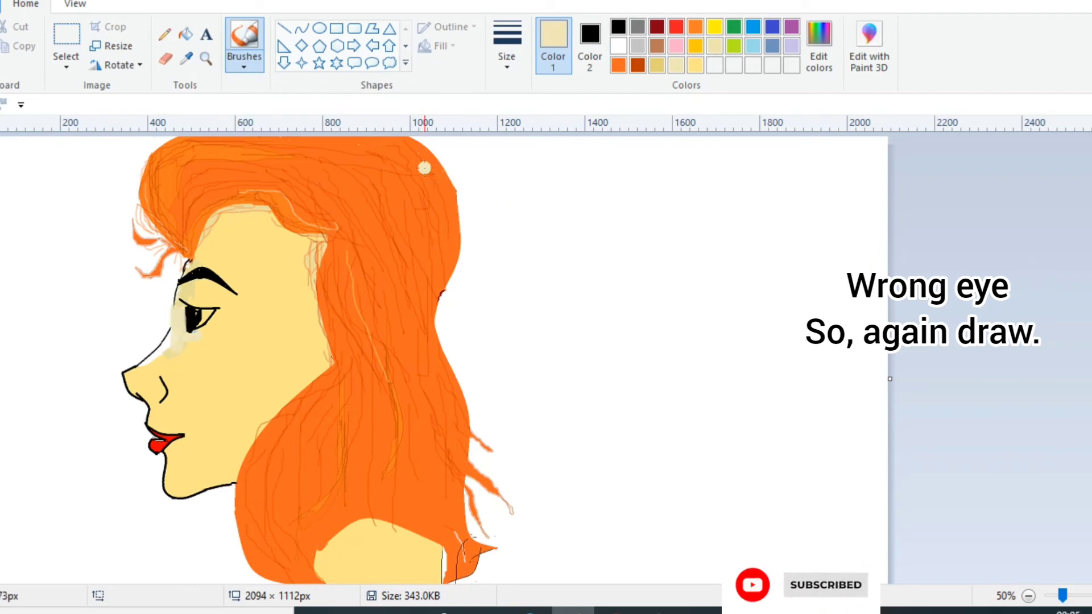
key("ctrl+z")
- Brush white highlights on the eye, nose, cheek, lips and chin, undoing the stray stroke on the hairline
left_click(618, 46)
left_click(245, 62)
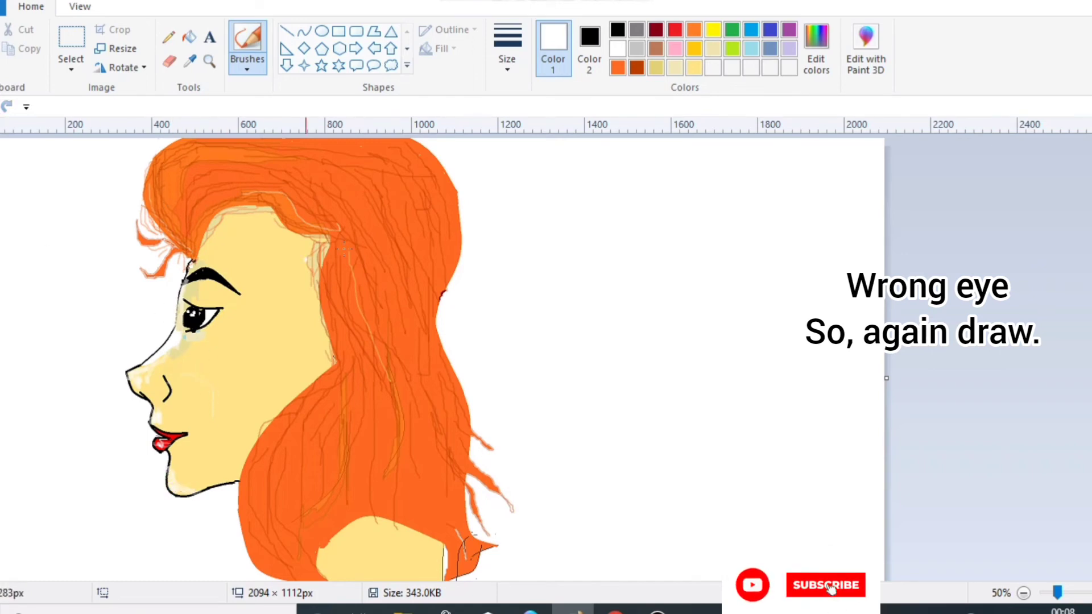
mouse_move(232, 182)
left_mouse_down()
mouse_move(191, 192)
mouse_move(230, 192)
left_mouse_up()
key("ctrl+z")
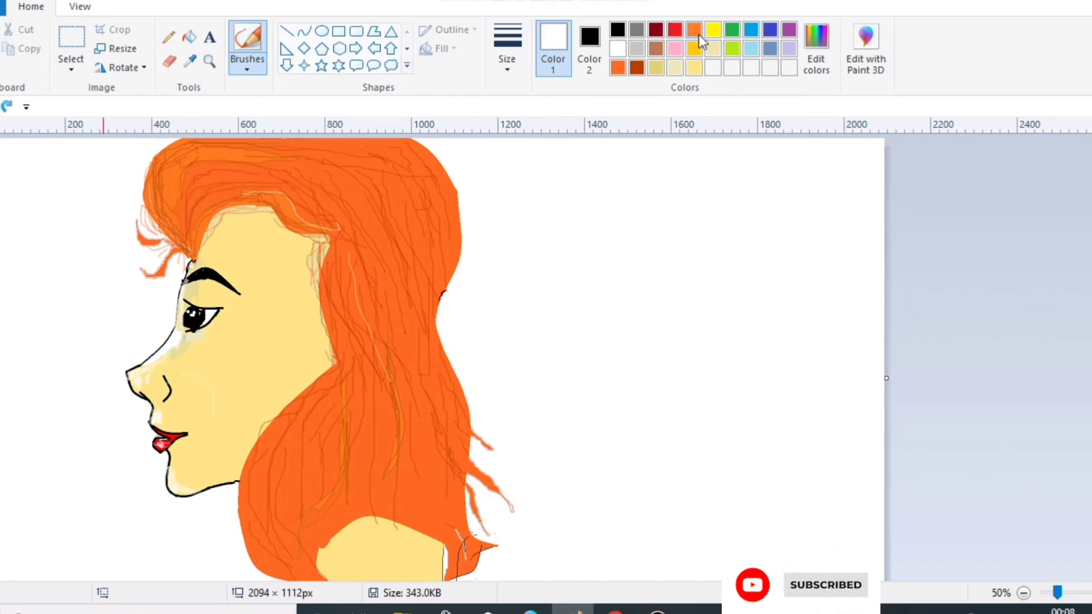
- Brush thin dark orange strands hanging from the lower hair over the shoulder
left_click(637, 67)
left_click(507, 62)
left_click(517, 103)
left_click_drag(373, 484, 357, 565)
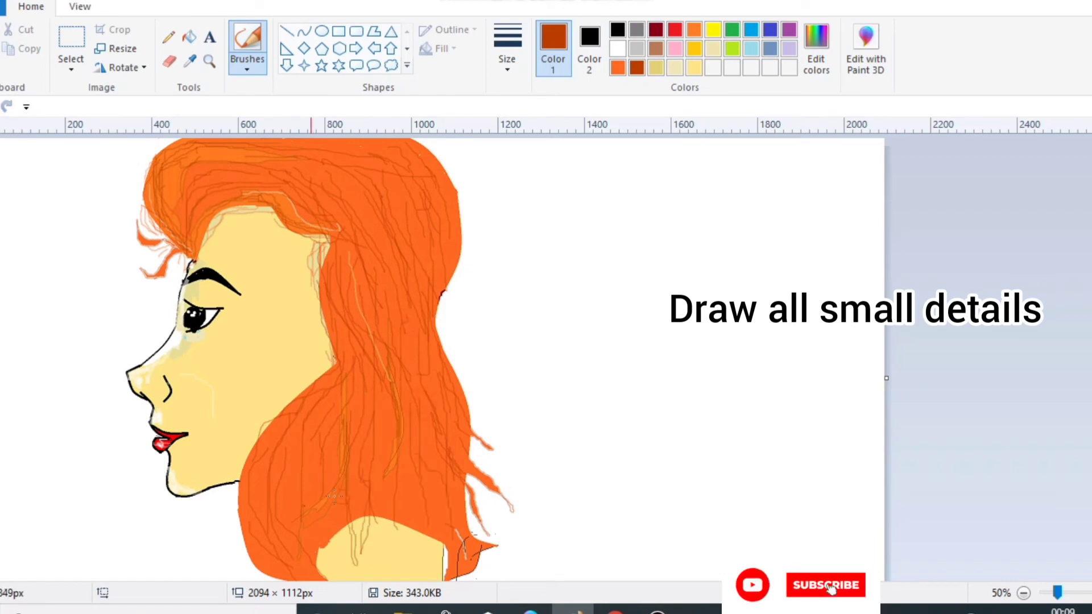
left_click_drag(390, 519, 422, 579)
left_click_drag(421, 532, 437, 577)
left_click_drag(329, 506, 329, 522)
- Brush outlines of loose dark orange locks along the front edge of the lower hair and beside the cheek
mouse_move(239, 494)
left_mouse_down()
mouse_move(225, 536)
mouse_move(239, 571)
left_mouse_up()
left_click_drag(319, 310, 334, 364)
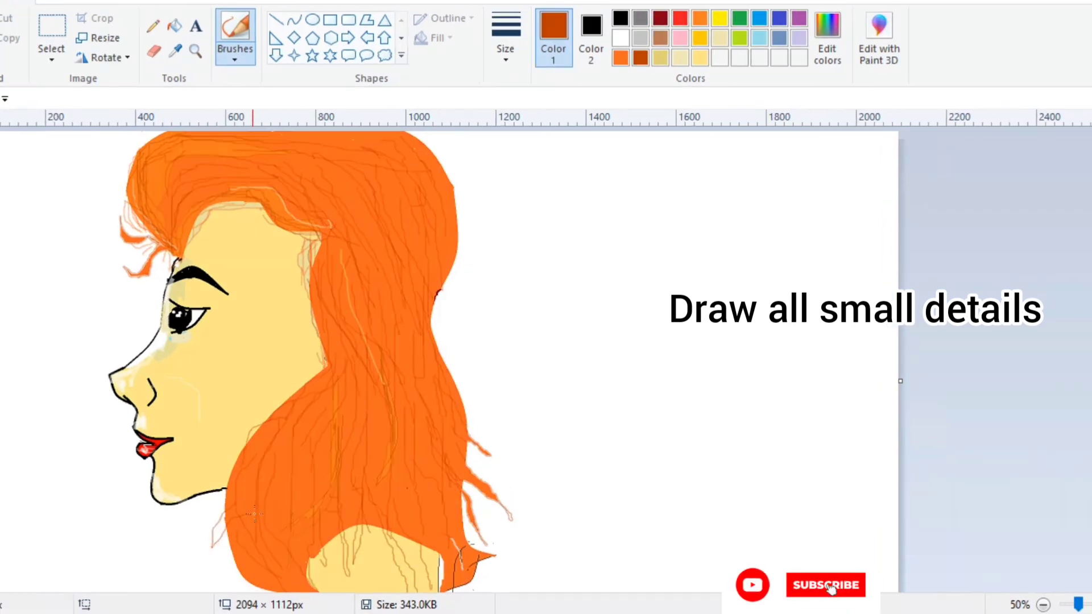
left_click_drag(235, 562, 223, 586)
left_click_drag(228, 539, 210, 569)
left_click_drag(231, 551, 203, 590)
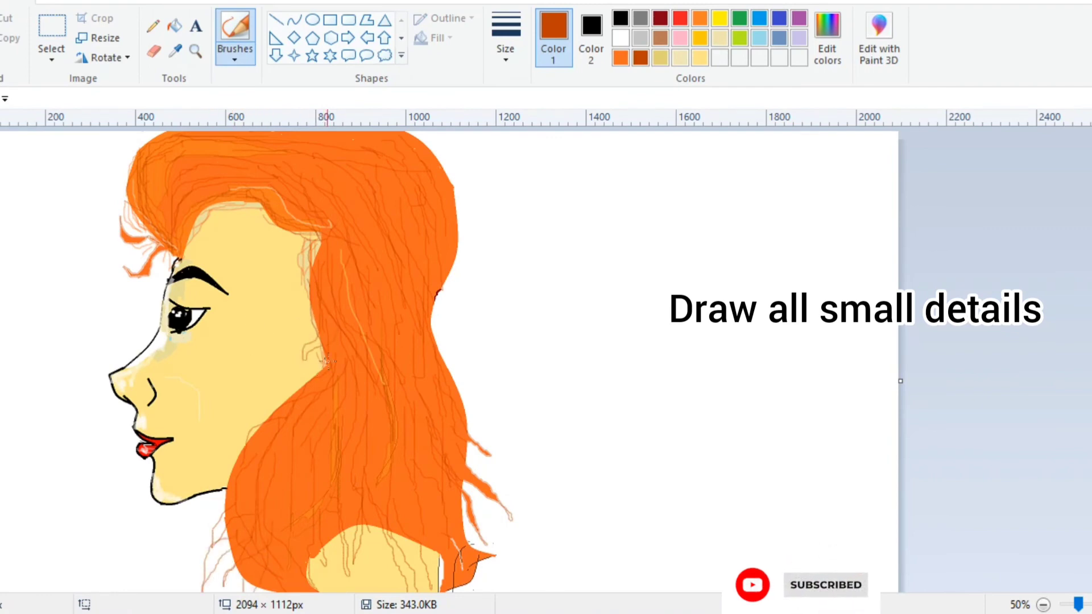
- Fill the loose locks beside the cheek and along the lower front hair with orange
left_click(175, 25)
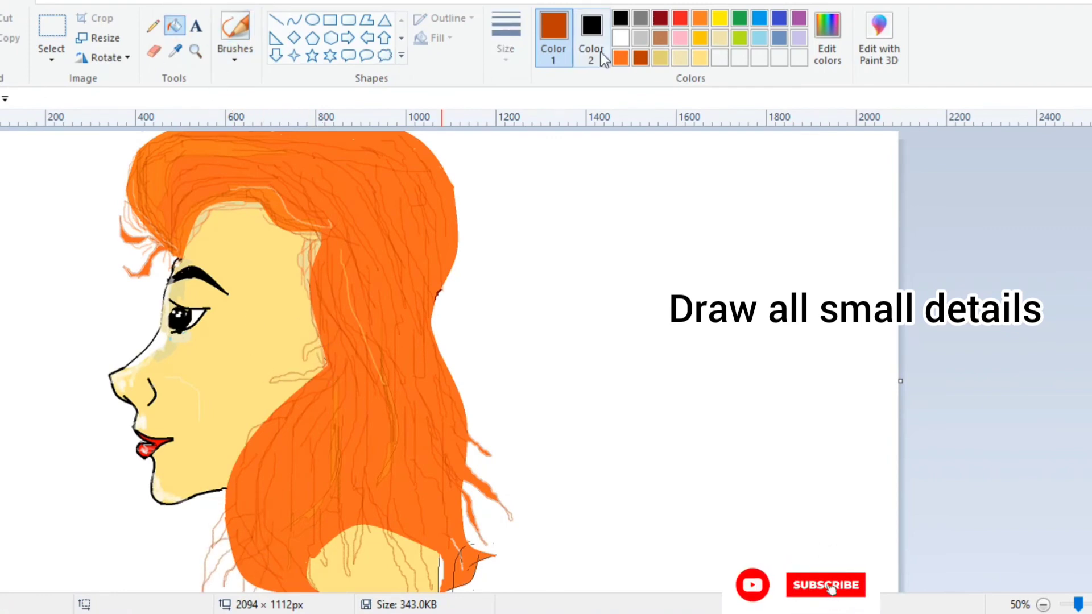
left_click(621, 58)
left_click(313, 347)
left_click(296, 376)
left_click(254, 435)
left_click(218, 533)
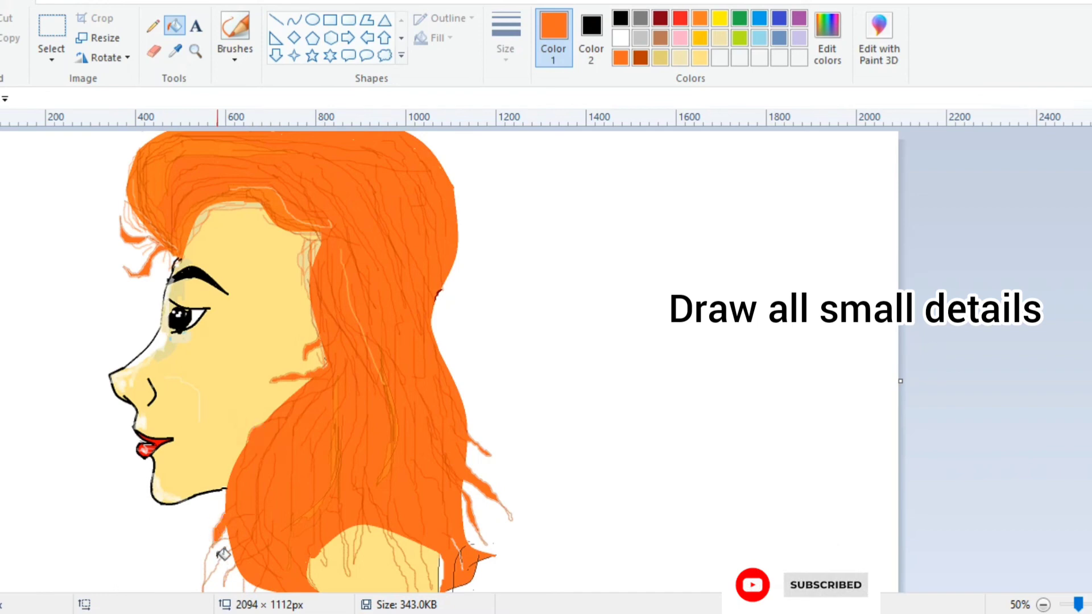
left_click(215, 557)
left_click(249, 587)
- Fill the locks hanging over the shoulder with orange, undoing the fill that floods the skin
left_click(359, 540)
left_click(326, 551)
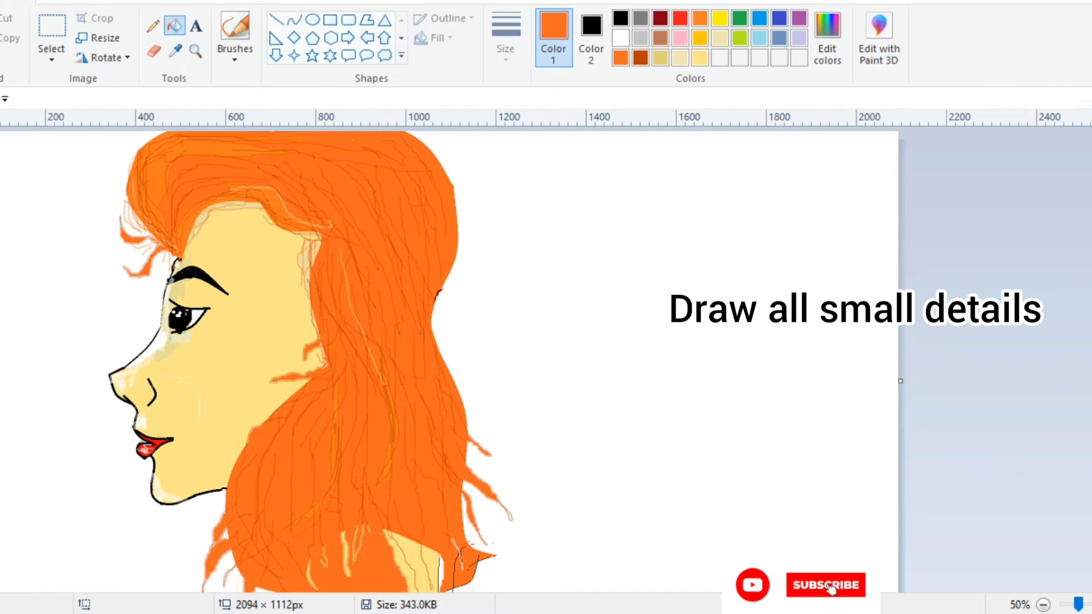
key("ctrl+z")
left_click(401, 556)
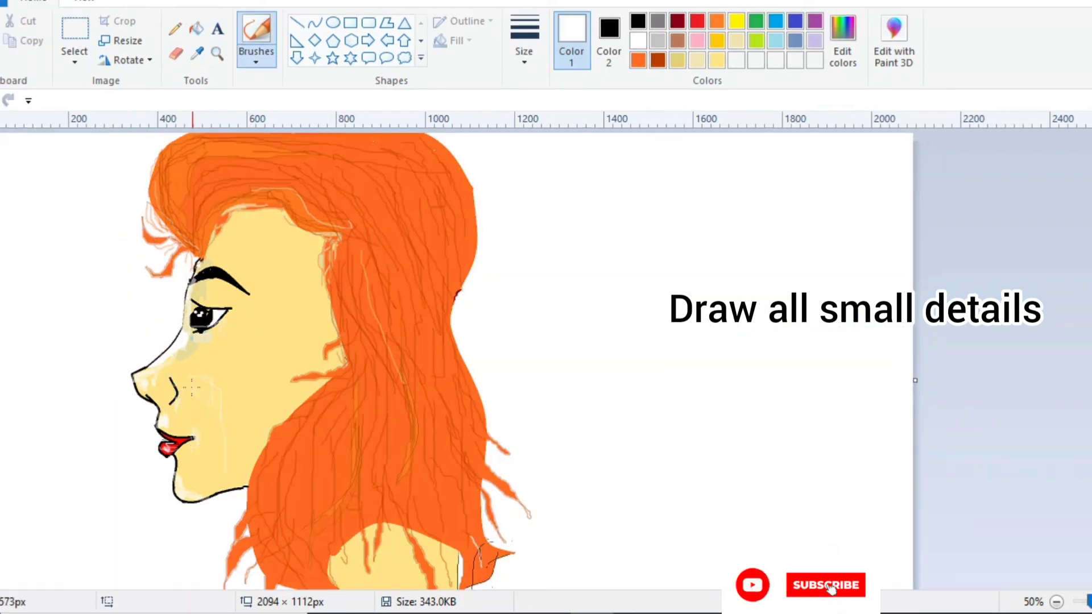
- Brush short black eyelashes along the eye's upper lid, undoing the heavy strokes over the eye
left_click(255, 59)
left_click(256, 124)
left_click(524, 54)
left_click(537, 151)
mouse_move(192, 298)
left_mouse_down()
mouse_move(226, 310)
mouse_move(235, 297)
left_mouse_up()
left_click(638, 22)
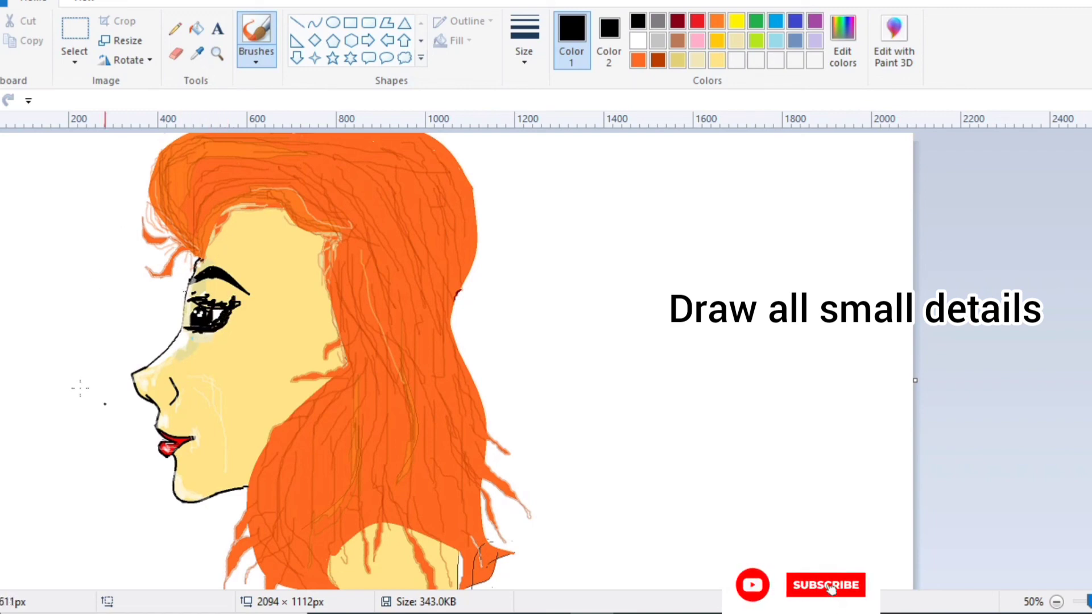
key("ctrl+z")
key("ctrl+z")
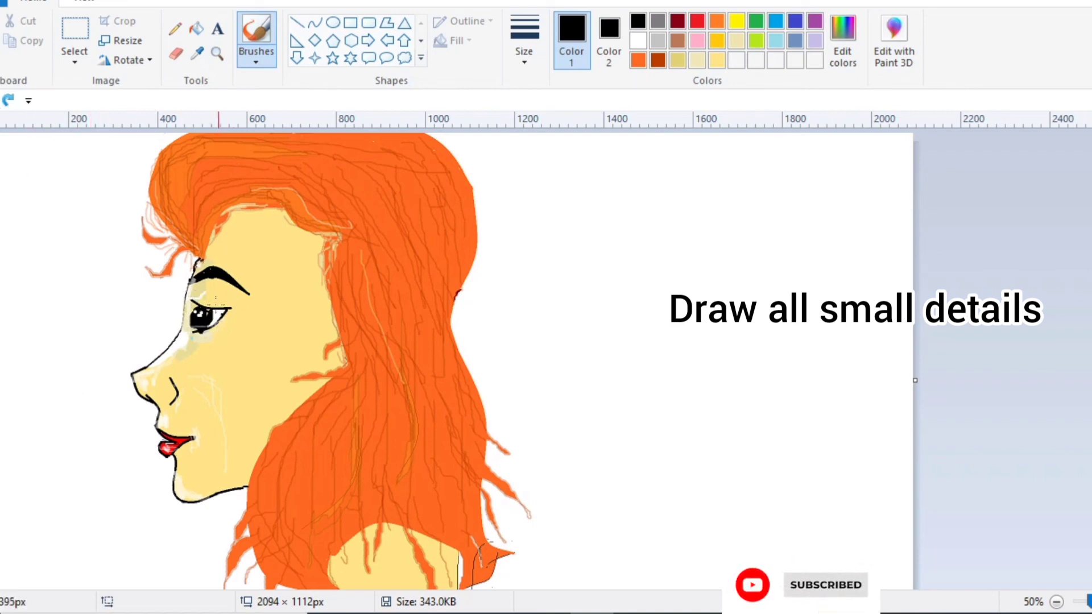
mouse_move(178, 295)
left_mouse_down()
mouse_move(224, 302)
mouse_move(203, 292)
left_mouse_up()
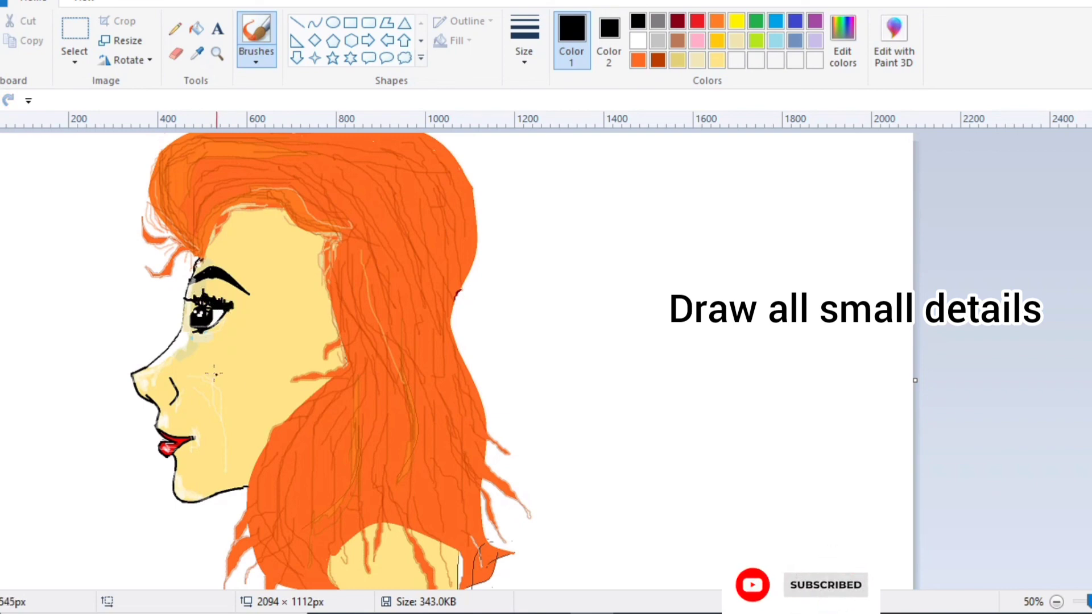
left_click(698, 61)
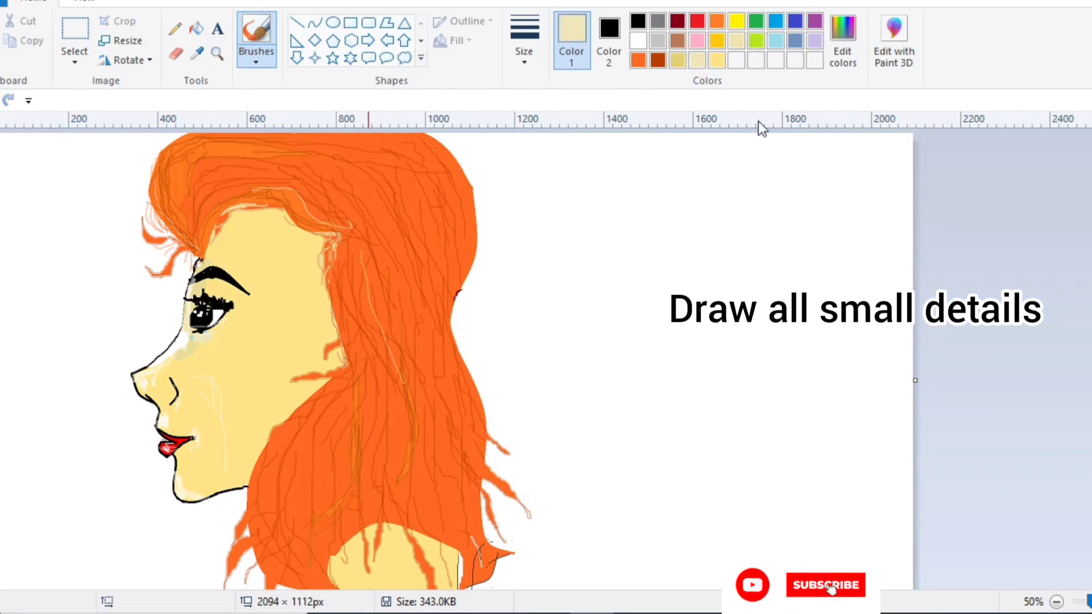
left_click(843, 41)
left_click_drag(757, 207, 758, 221)
left_click(402, 416)
left_click(175, 29)
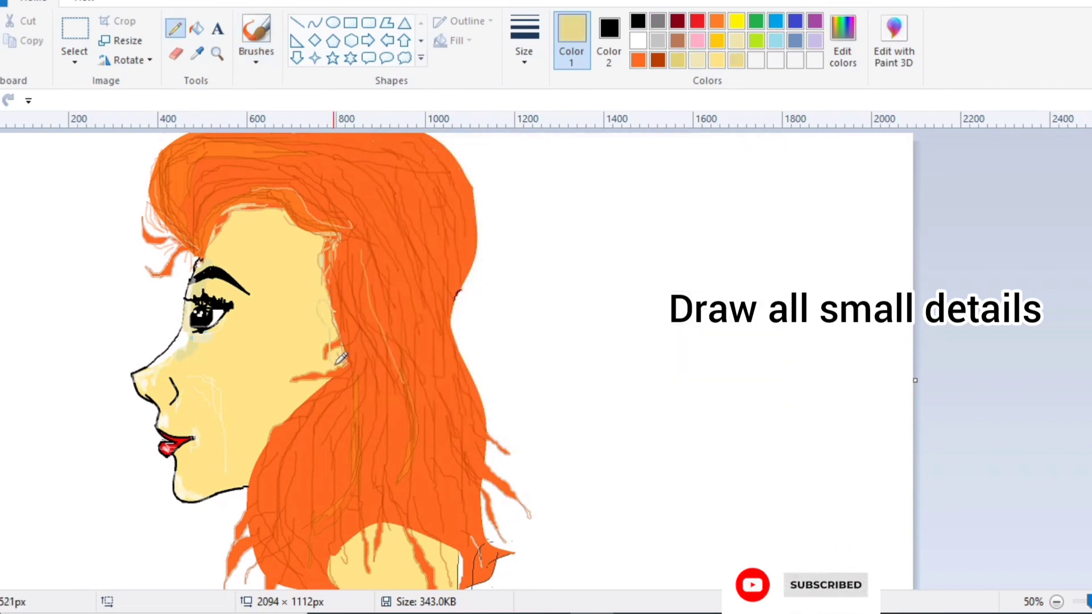
left_click_drag(333, 307, 340, 371)
key("ctrl+z")
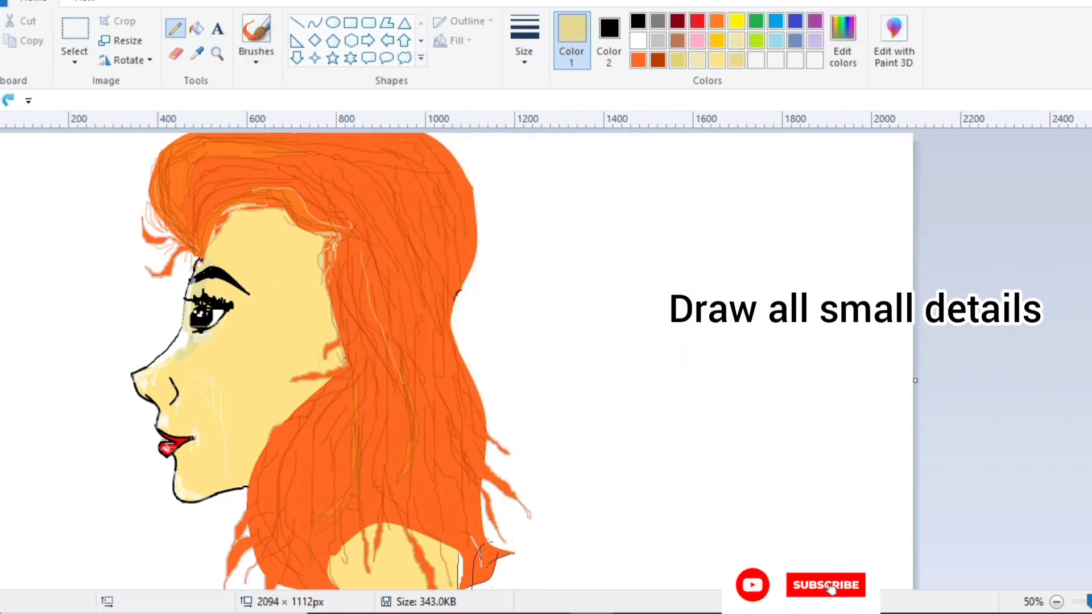
- Draw fine dark orange strands along the outer edge of the nape with the Natural pencil brush
left_click(659, 60)
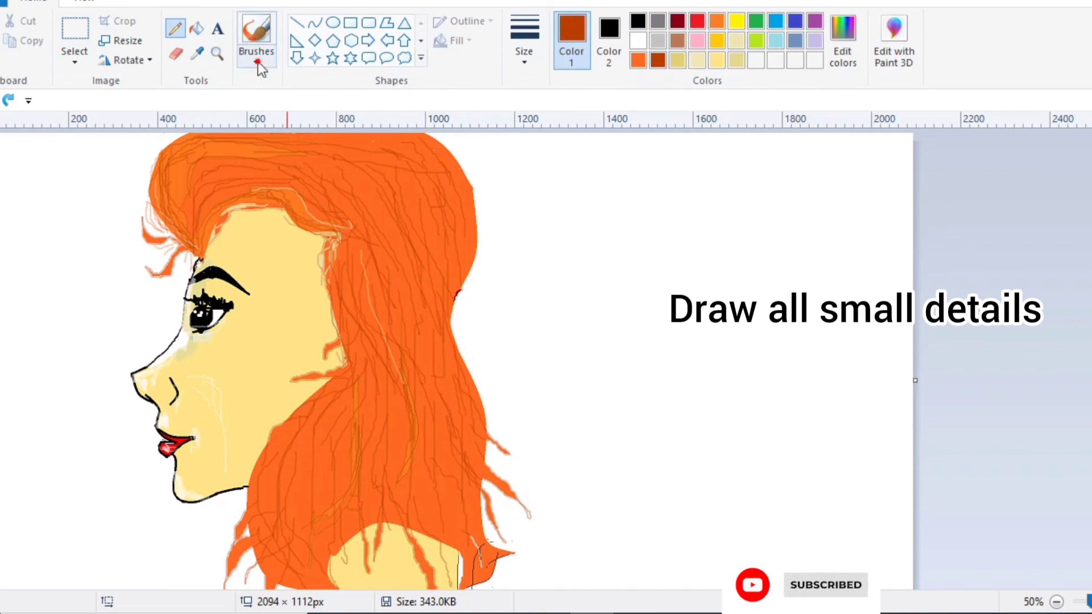
left_click(257, 60)
left_click(365, 127)
left_click_drag(468, 263, 461, 348)
mouse_move(457, 292)
left_mouse_down()
mouse_move(459, 345)
mouse_move(484, 423)
left_mouse_up()
left_click_drag(468, 273, 465, 373)
left_click_drag(457, 304, 466, 366)
- Draw dark orange strands and a loose lock at the forehead hairline, and fill the lock beside the temple with orange
left_click_drag(311, 218, 277, 196)
left_click_drag(312, 217, 281, 196)
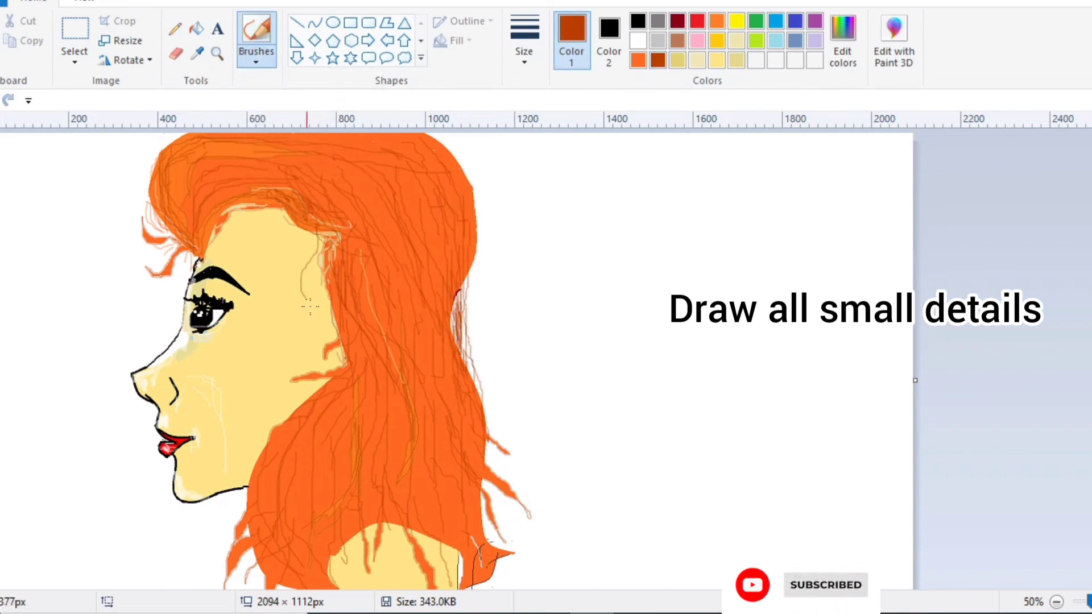
left_click(196, 28)
left_click(639, 60)
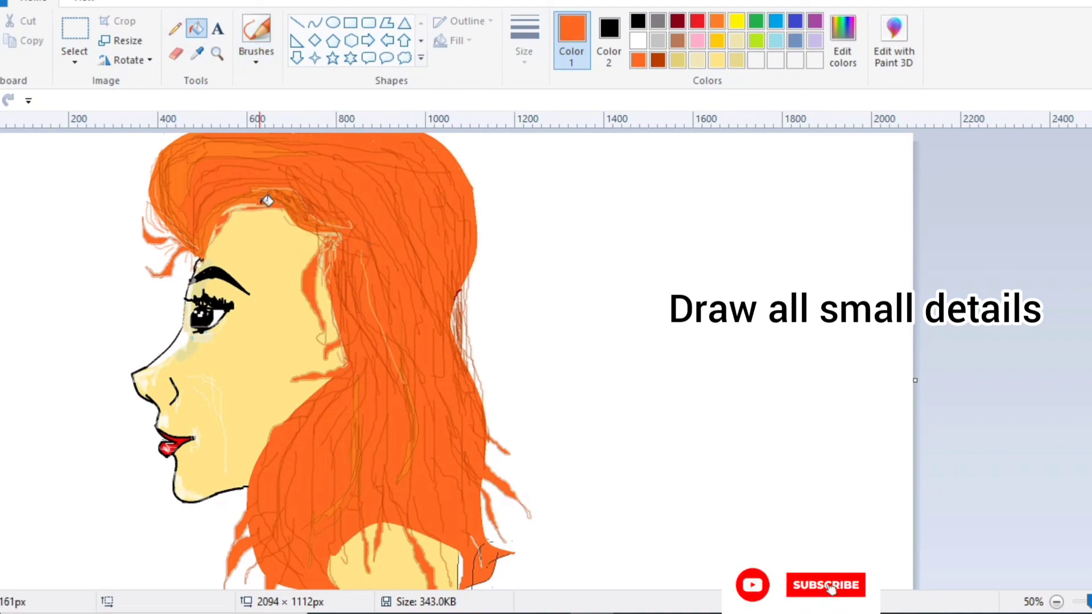
left_click(256, 60)
left_click(354, 130)
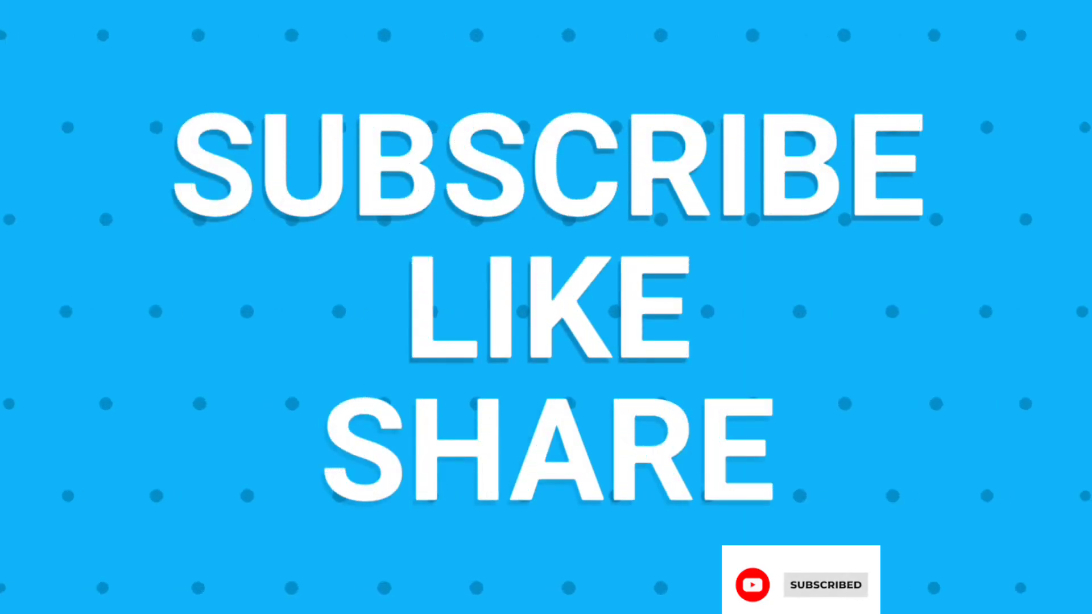